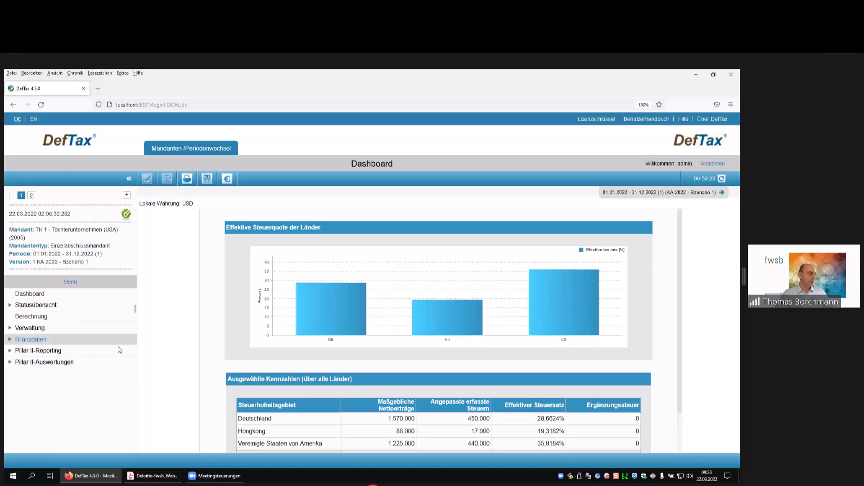
# Open the own company's data under Pillar II-Reporting and review its company details.
pyautogui.click(49, 353)
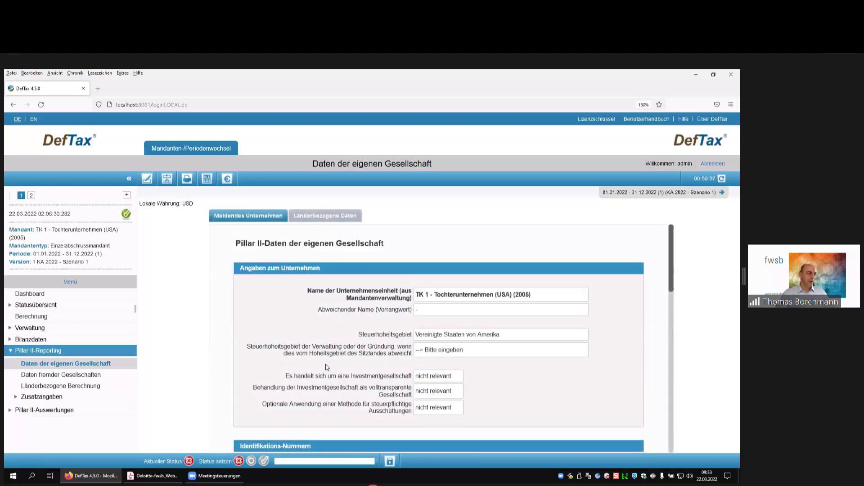
pyautogui.scroll(-1, 323, 315)
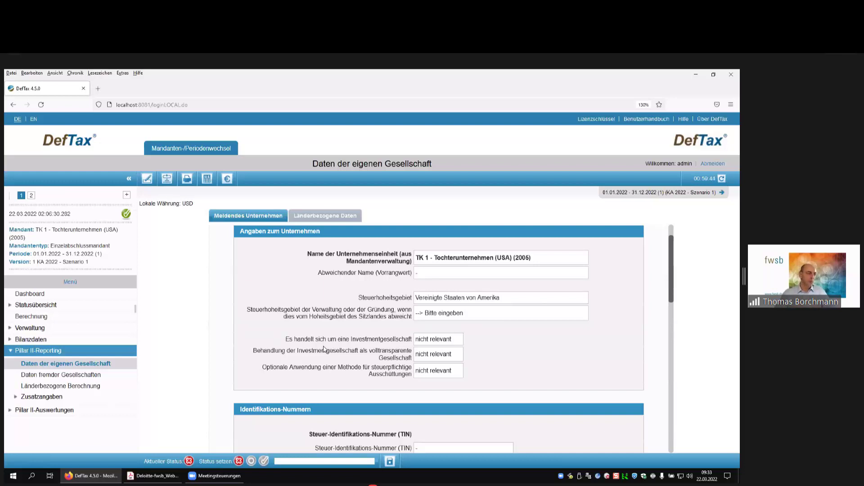
pyautogui.scroll(-1, 321, 347)
pyautogui.scroll(2, 324, 315)
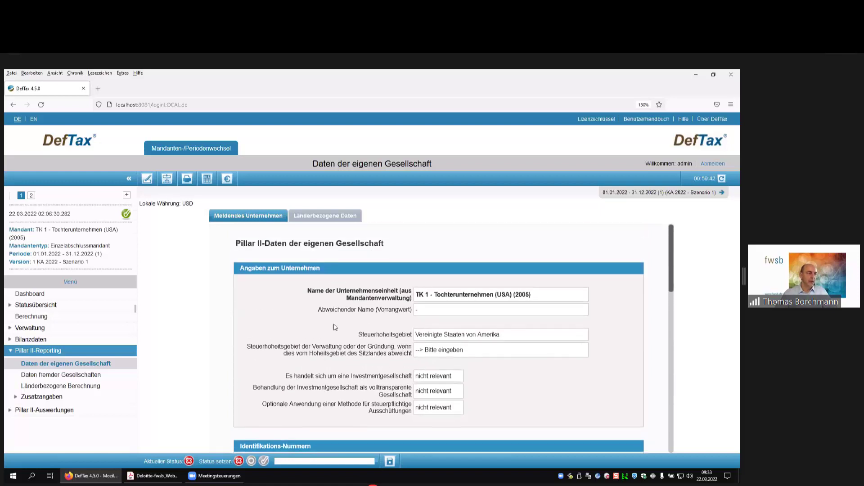
# Open the country-related Pillar II data entry for the own company and review the record for Vereinigte Staaten von Amerika.
pyautogui.click(330, 218)
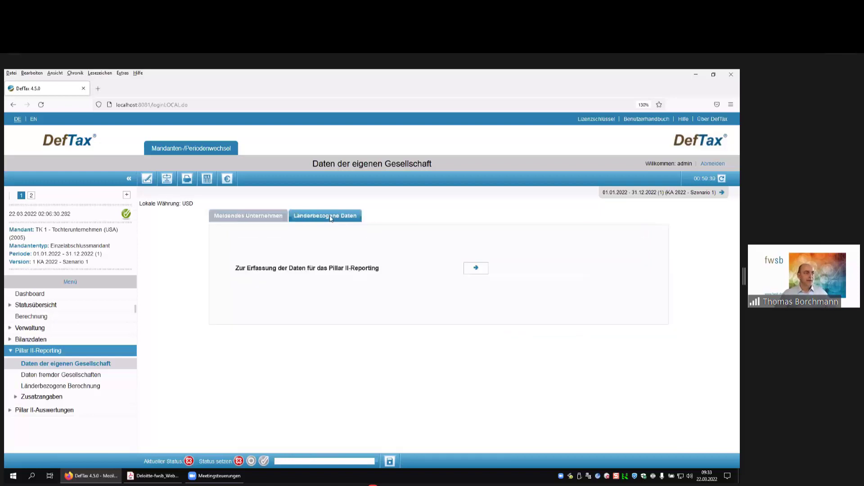
pyautogui.click(476, 269)
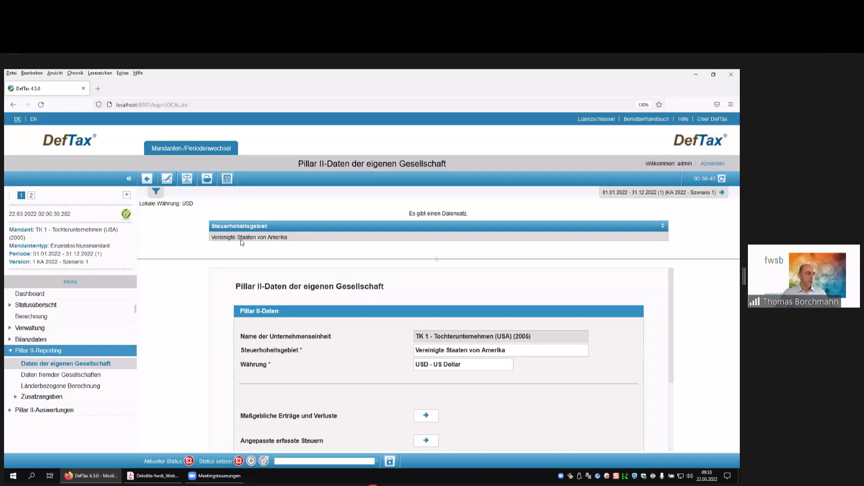
pyautogui.scroll(-1, 318, 390)
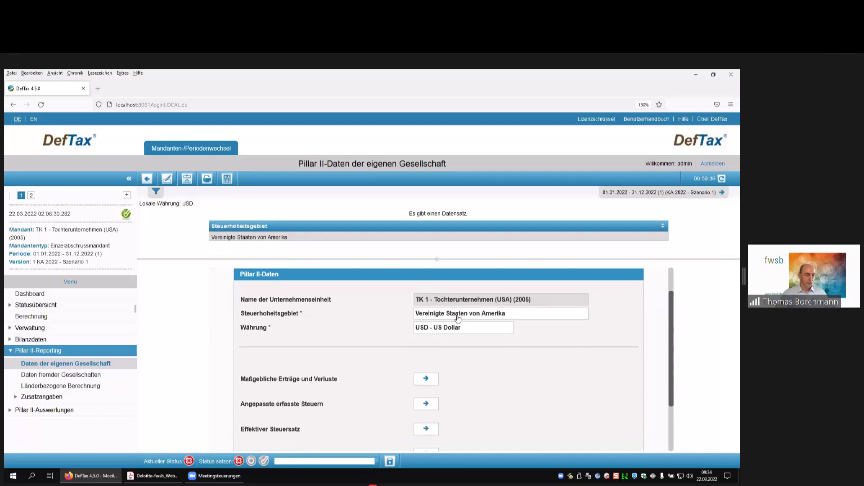
# Open Maßgebliche Erträge und Verluste and examine the Bilanzielle Nettoerträge oder -verluste entry before consolidation measures.
pyautogui.click(426, 379)
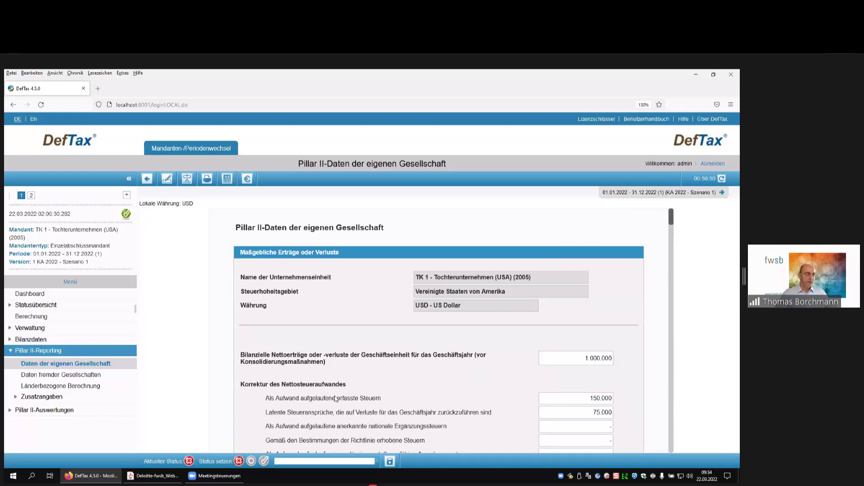
pyautogui.scroll(-2, 336, 399)
pyautogui.moveTo(244, 285); pyautogui.dragTo(323, 291)
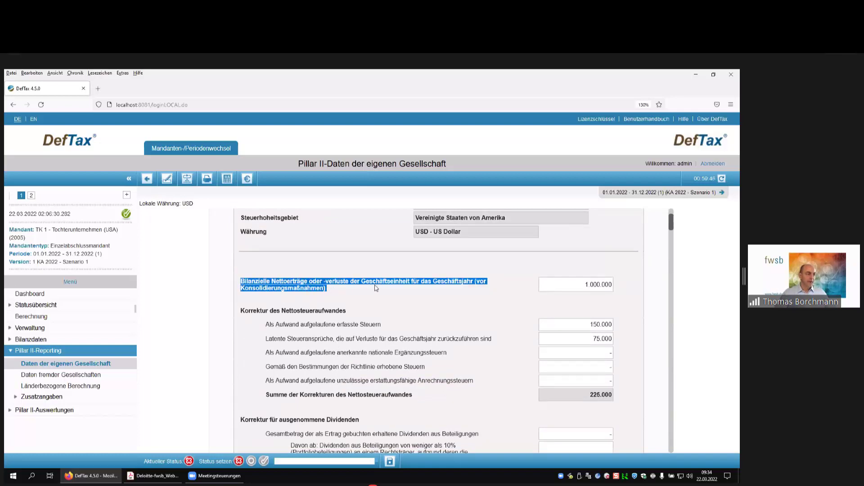
pyautogui.click(586, 301)
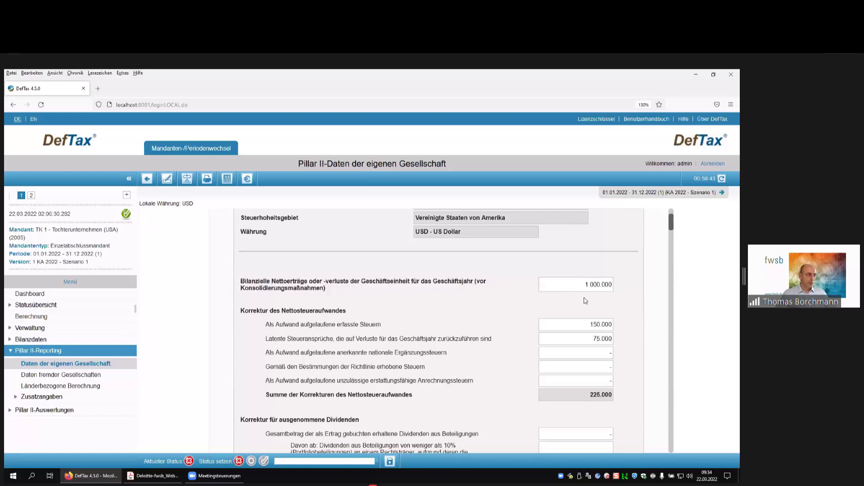
# View the direct SAP system import form for the IFRS-Bilanz (lokale Struktur) and close it without importing.
pyautogui.click(39, 341)
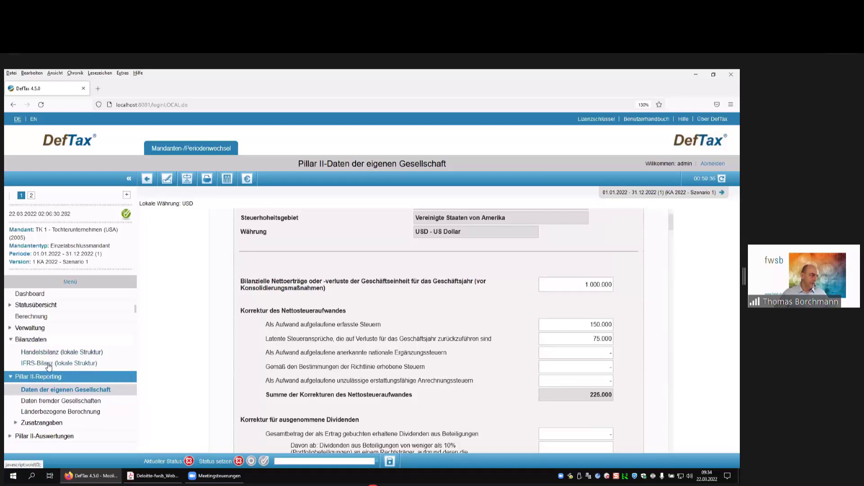
pyautogui.click(49, 363)
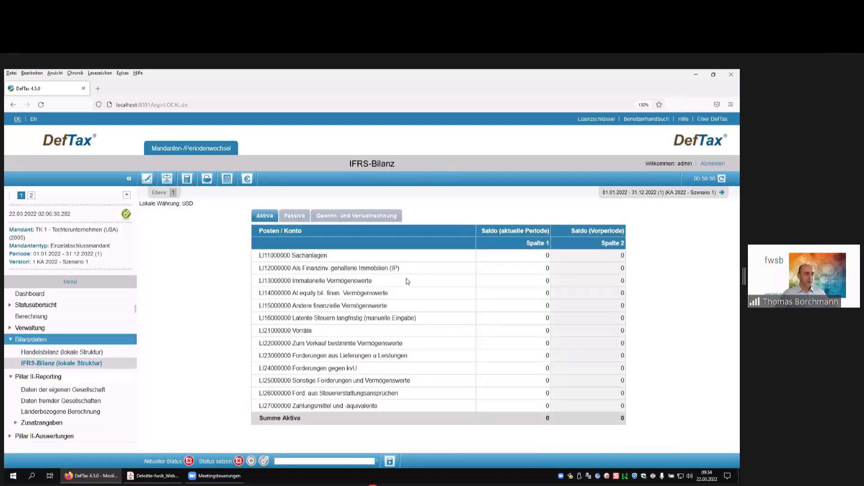
pyautogui.click(167, 179)
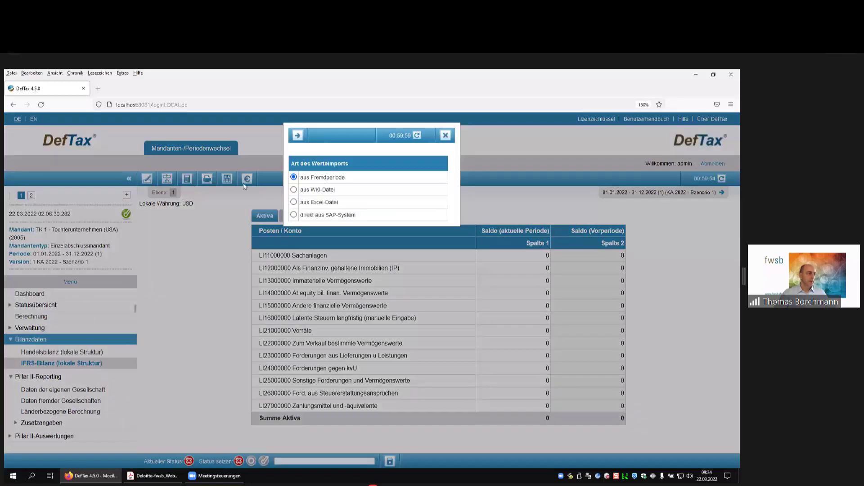
pyautogui.click(294, 215)
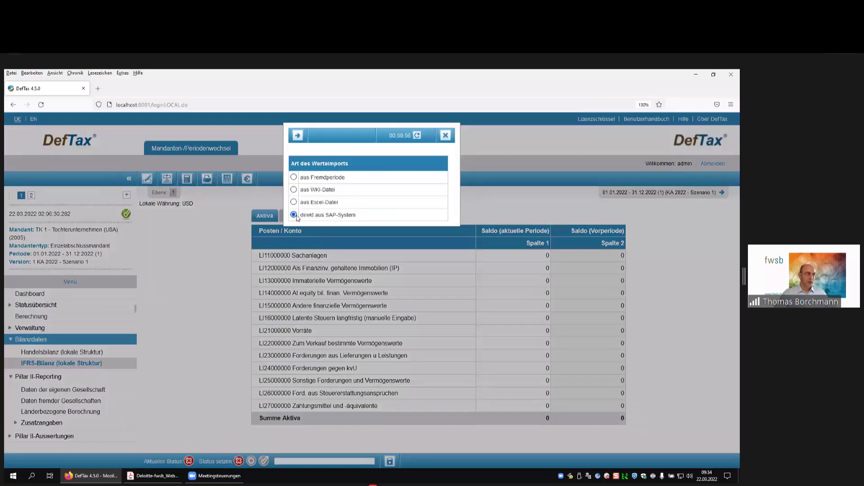
pyautogui.click(298, 136)
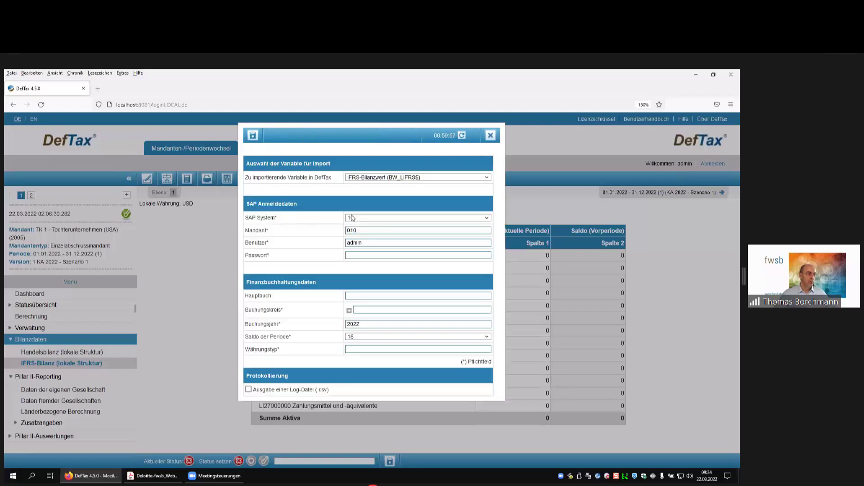
pyautogui.click(490, 136)
pyautogui.scroll(-2, 419, 323)
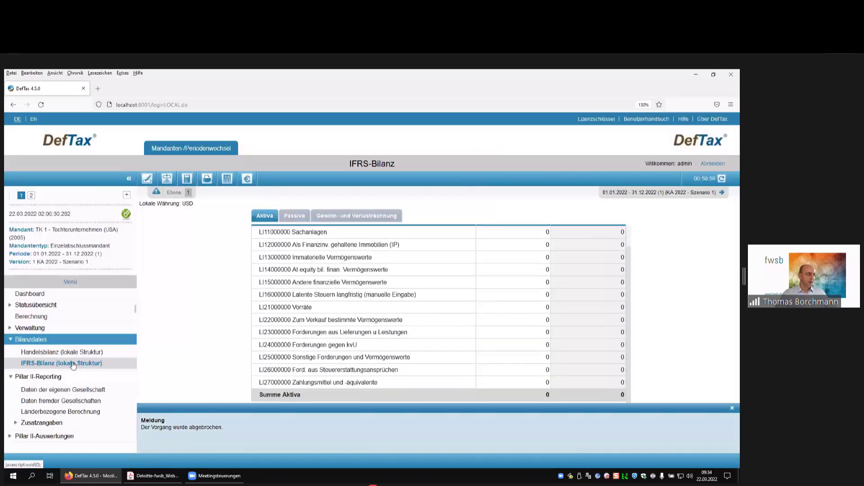
pyautogui.scroll(2, 433, 332)
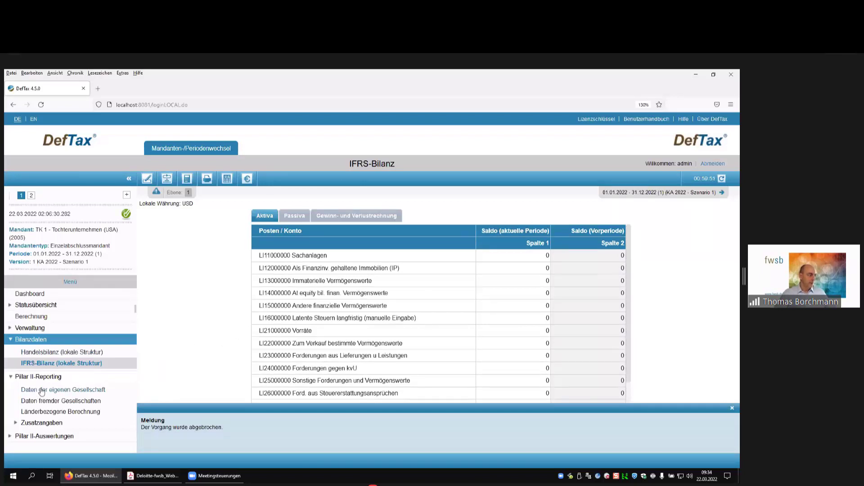
# Return to Maßgebliche Erträge und Verluste in the own company's country-related Pillar II data.
pyautogui.click(58, 391)
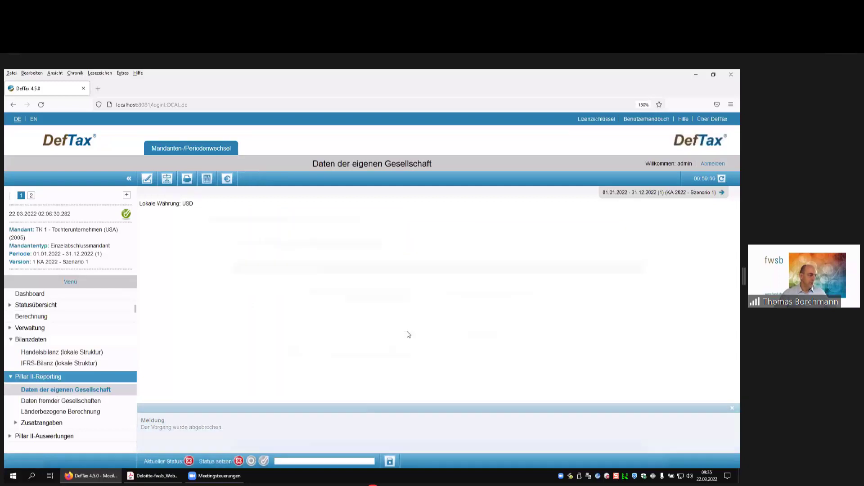
pyautogui.click(335, 219)
pyautogui.click(476, 269)
pyautogui.scroll(-1, 430, 398)
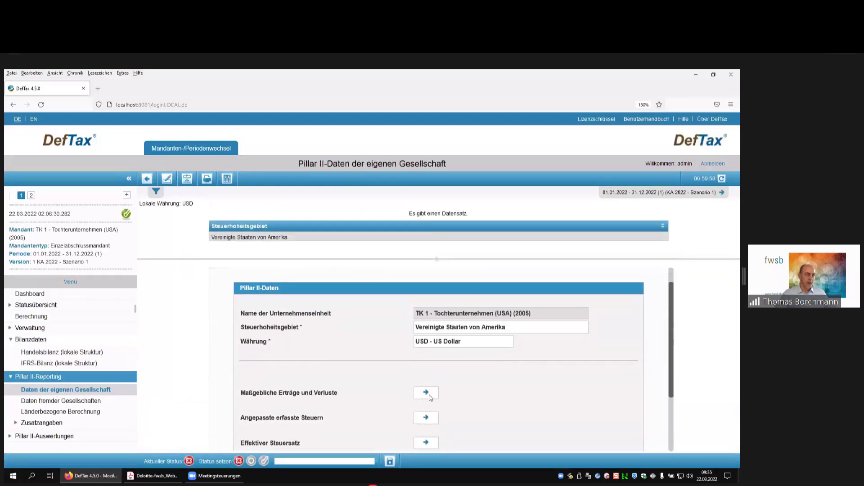
pyautogui.click(428, 378)
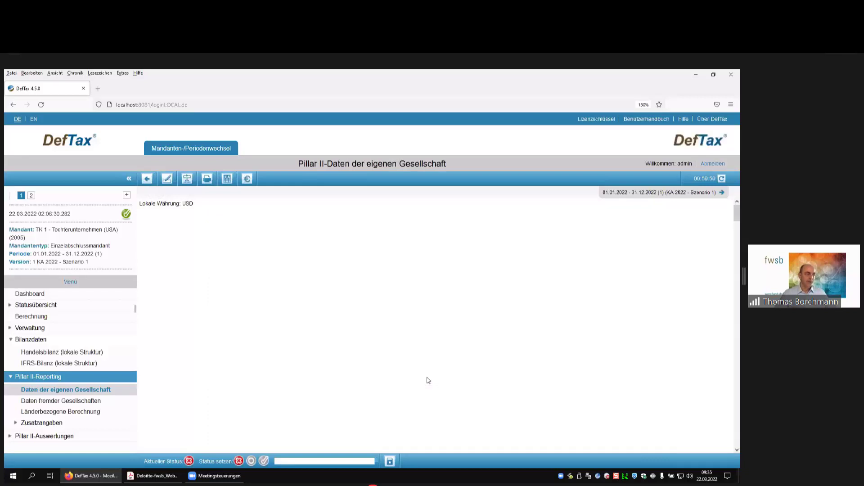
# Examine the corrections for net tax expense, excluded dividends and excluded equity gains or losses.
pyautogui.scroll(-1, 396, 315)
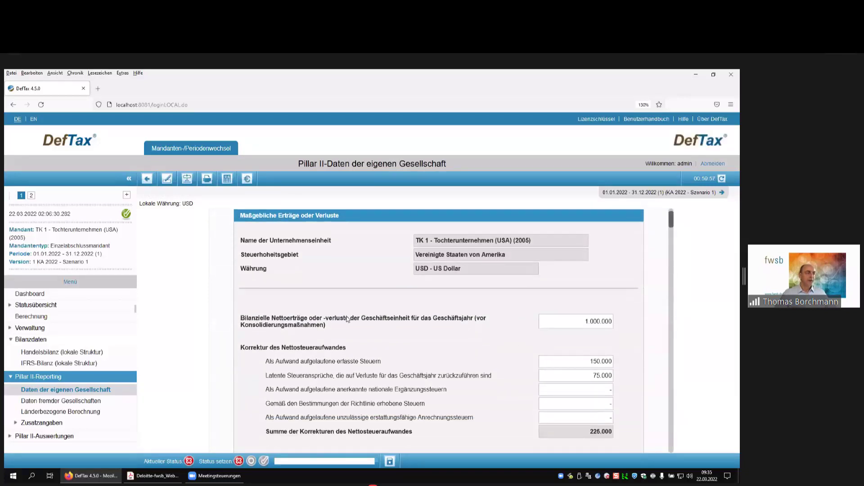
pyautogui.scroll(-1, 490, 341)
pyautogui.scroll(-1, 490, 341)
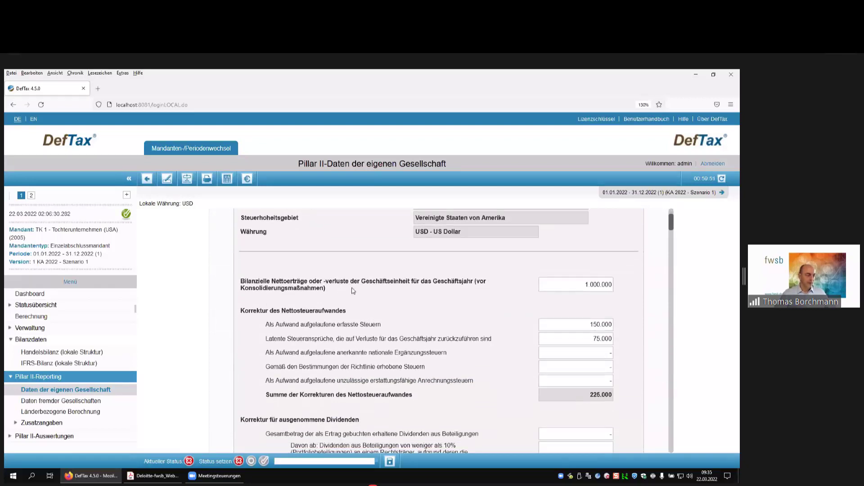
pyautogui.scroll(-4, 362, 293)
pyautogui.scroll(-5, 370, 344)
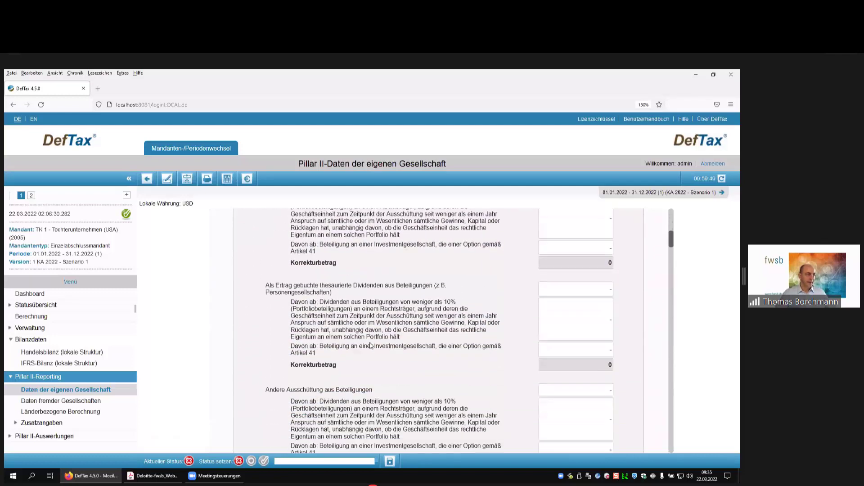
pyautogui.scroll(-3, 349, 305)
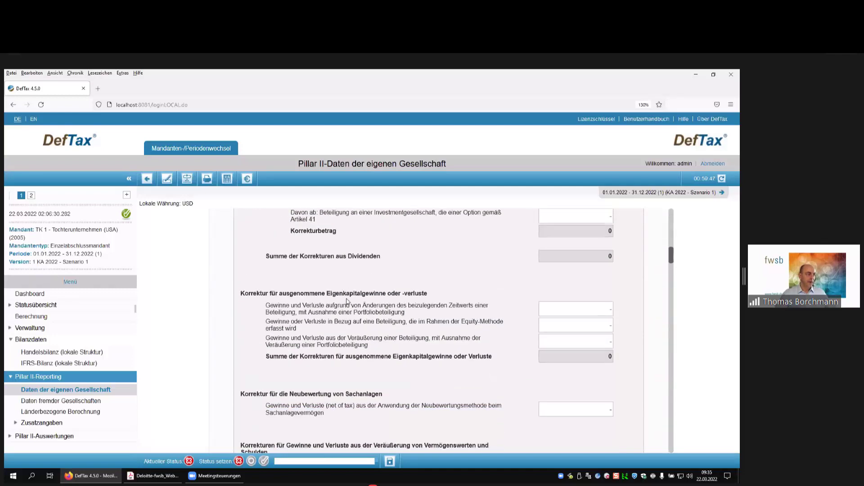
# Open the Maßgebliche Erträge oder Verluste form for editing and look through its correction input fields.
pyautogui.click(167, 179)
pyautogui.scroll(-2, 455, 279)
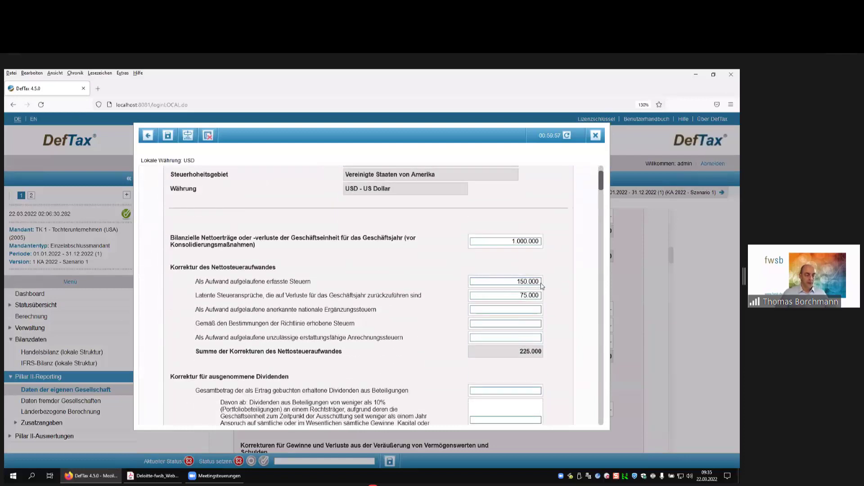
pyautogui.scroll(-4, 552, 285)
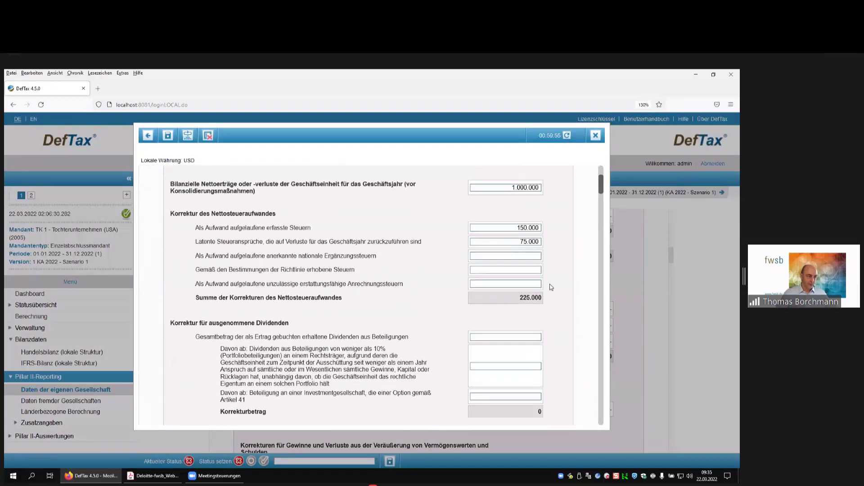
pyautogui.scroll(-1, 558, 261)
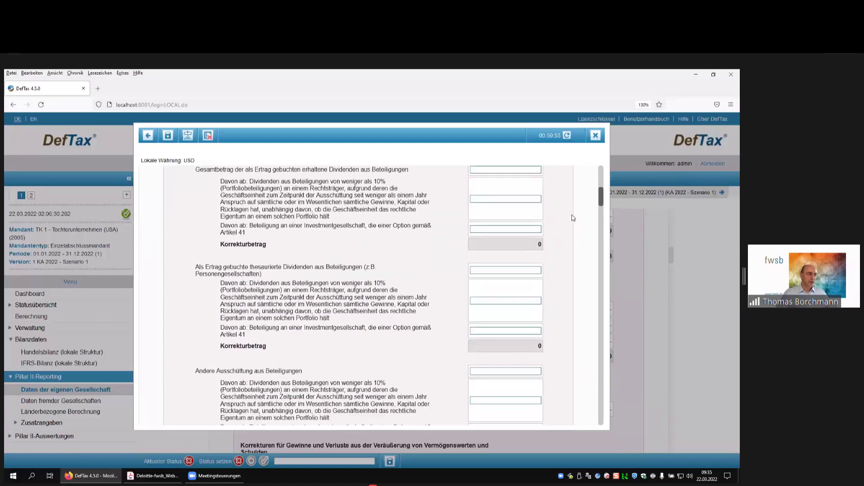
pyautogui.moveTo(600, 196); pyautogui.dragTo(599, 233)
pyautogui.scroll(-10, 599, 248)
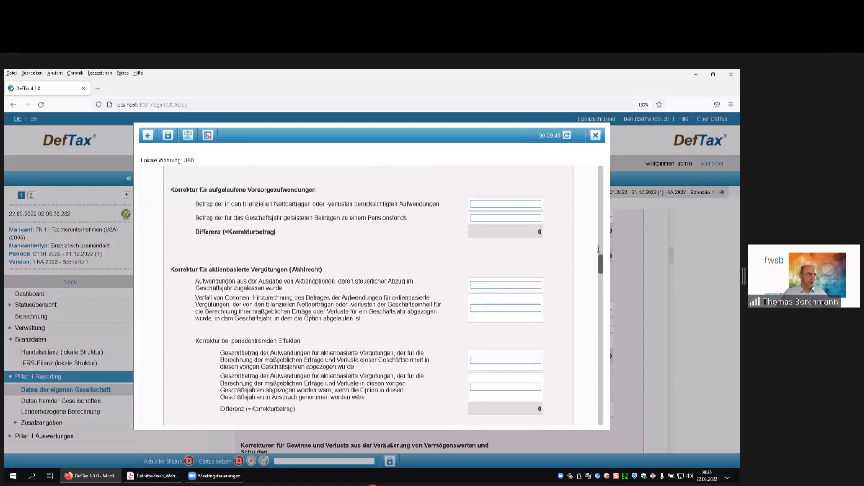
pyautogui.scroll(-10, 600, 264)
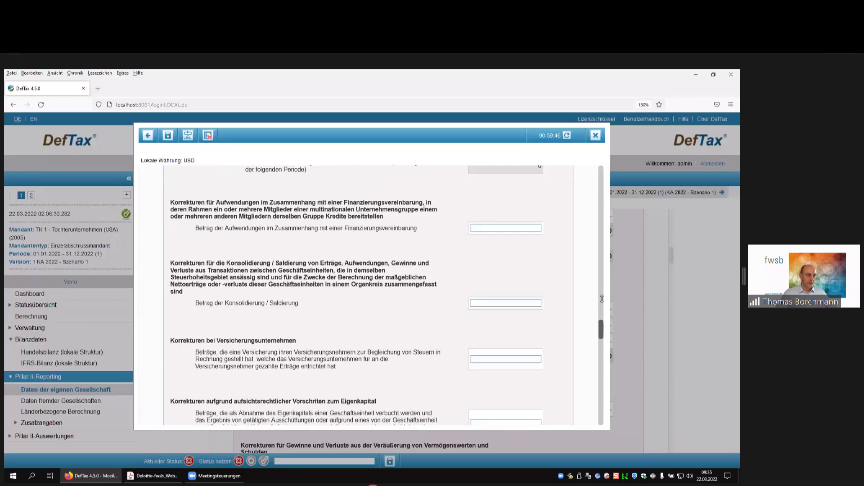
# Examine the Verrechnung von Gewinnen section with its loss offsets for periods t-4 to t-1.
pyautogui.scroll(4, 606, 283)
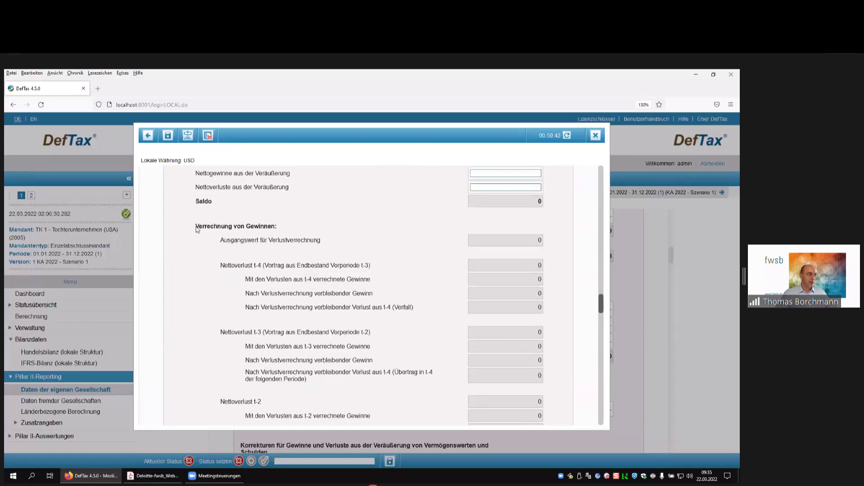
pyautogui.moveTo(196, 228); pyautogui.dragTo(290, 229)
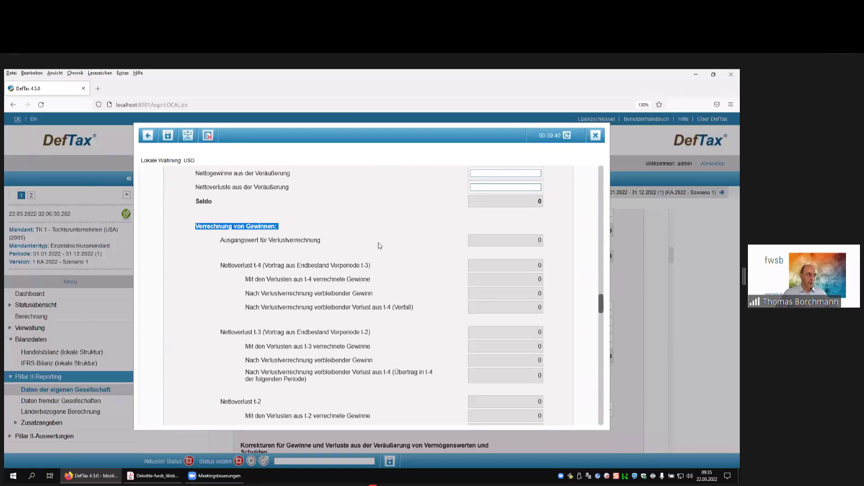
pyautogui.scroll(-2, 433, 256)
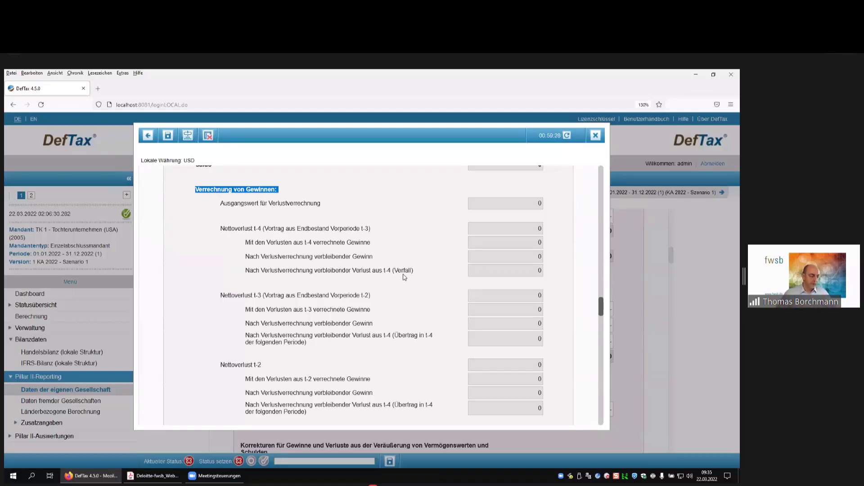
pyautogui.scroll(-5, 406, 276)
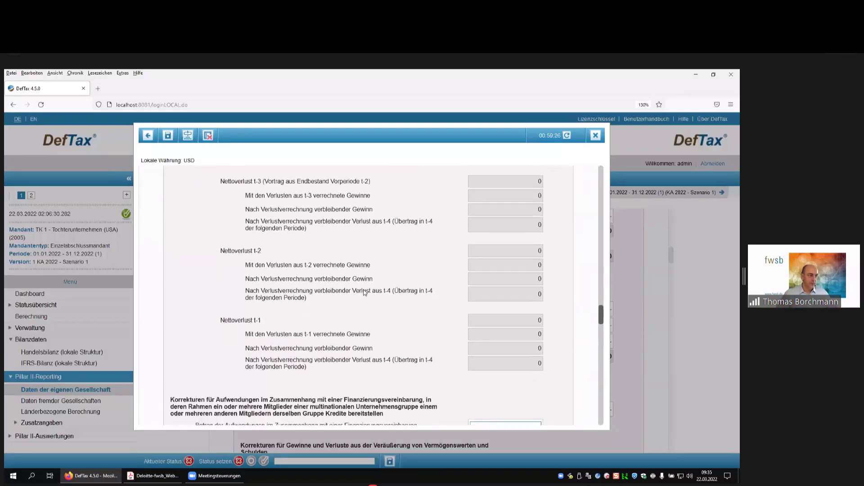
pyautogui.scroll(-3, 365, 293)
pyautogui.scroll(4, 371, 301)
# Examine the corrections for insurance companies, regulatory equity requirements and income from international shipping.
pyautogui.scroll(-9, 371, 301)
pyautogui.scroll(-6, 370, 301)
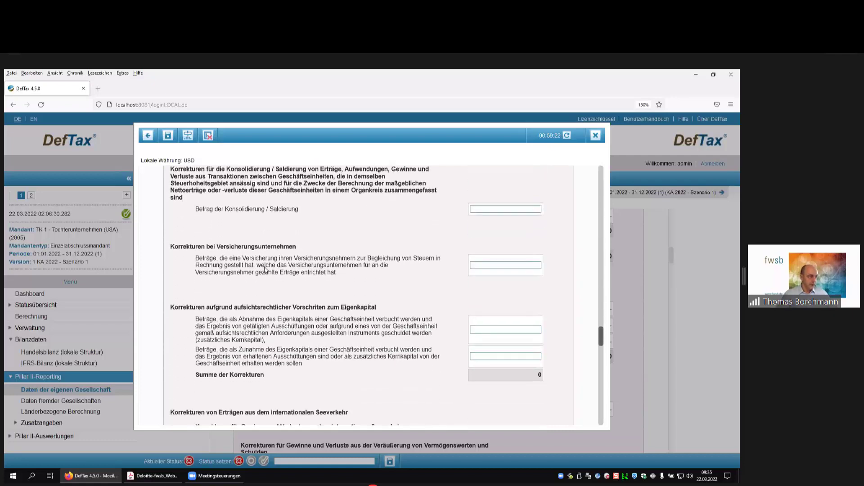
pyautogui.scroll(-5, 279, 270)
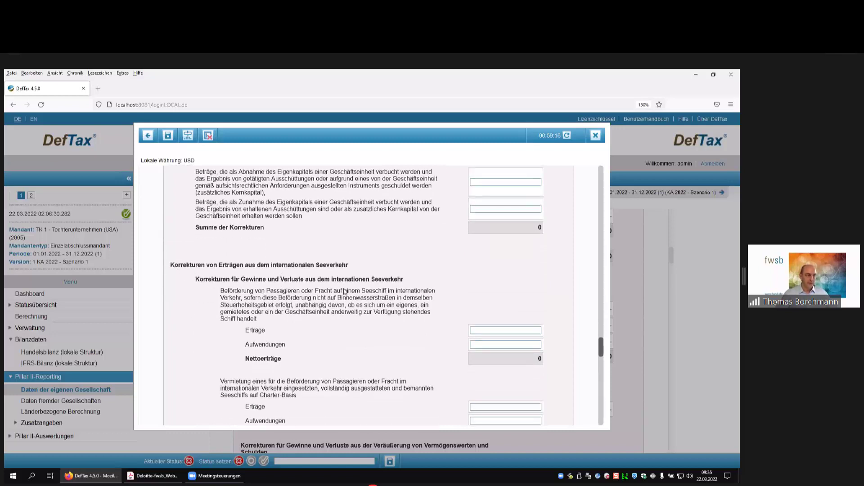
pyautogui.scroll(-6, 345, 291)
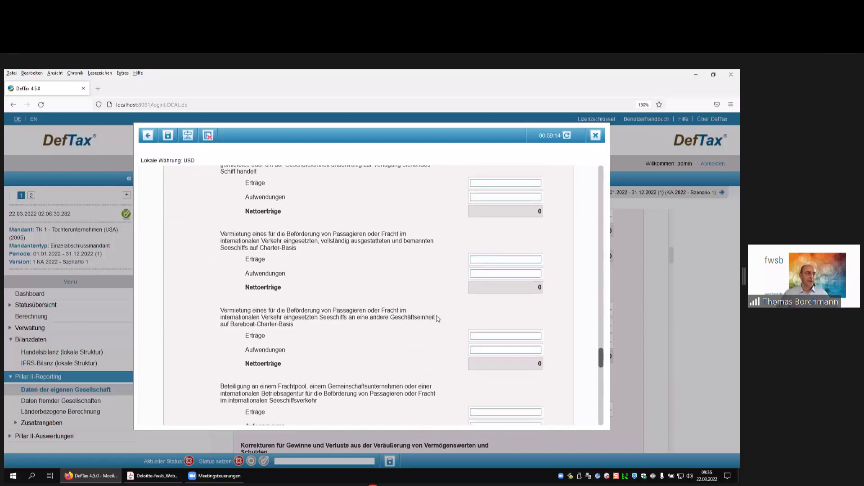
# Check the Maßgebliche Nettoerträge total at the end of the edit form, close the form without saving and return to the Pillar II data overview.
pyautogui.moveTo(601, 357); pyautogui.dragTo(602, 408)
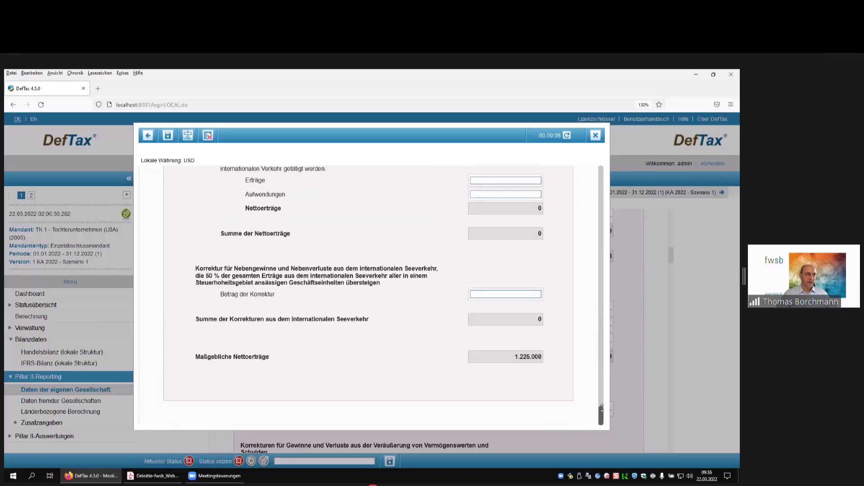
pyautogui.moveTo(195, 358); pyautogui.dragTo(320, 360)
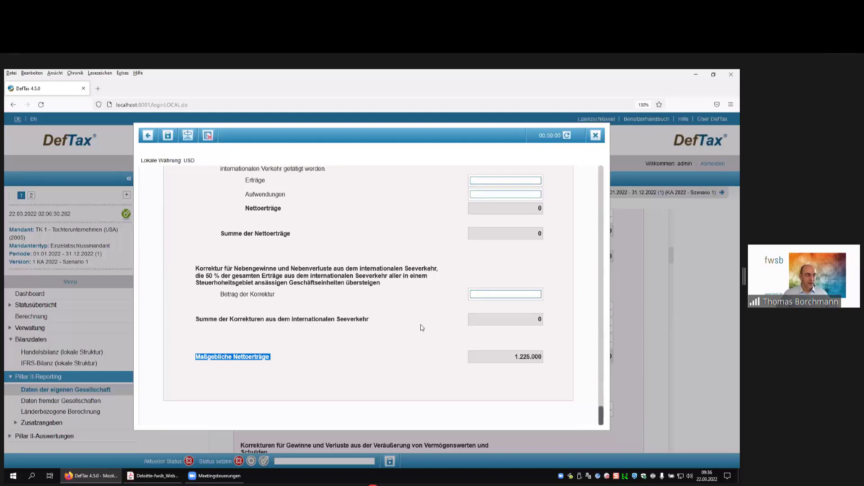
pyautogui.scroll(3, 422, 328)
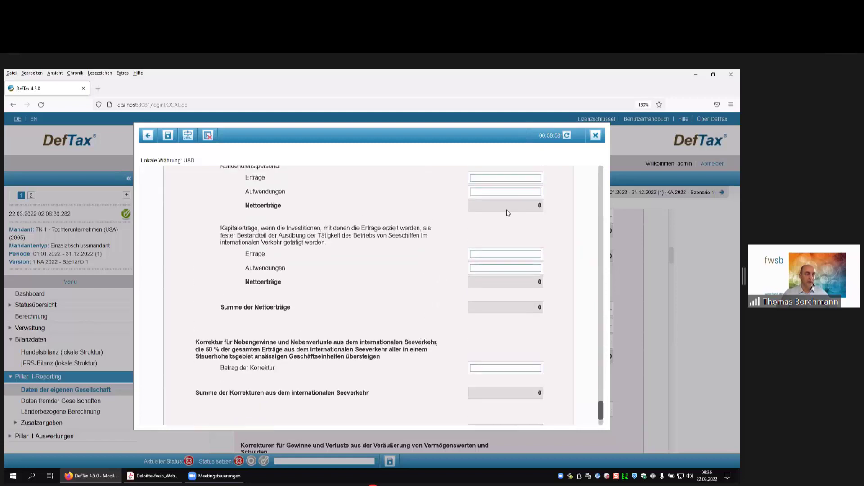
pyautogui.click(595, 136)
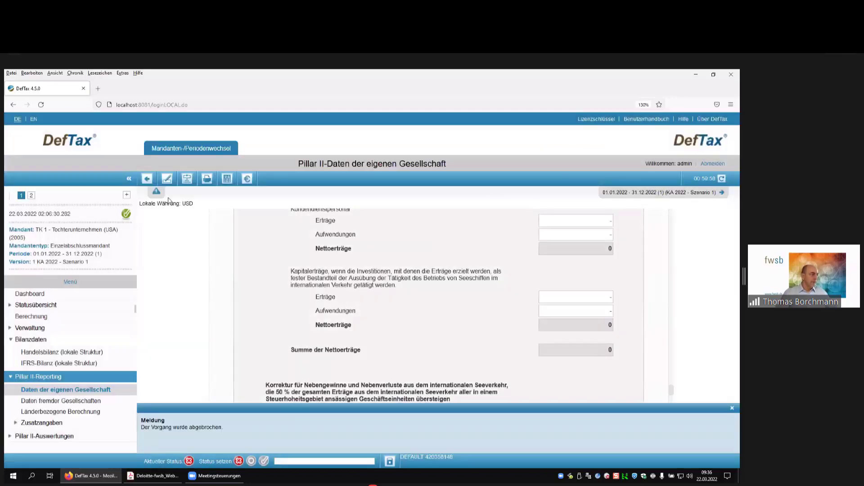
pyautogui.click(146, 179)
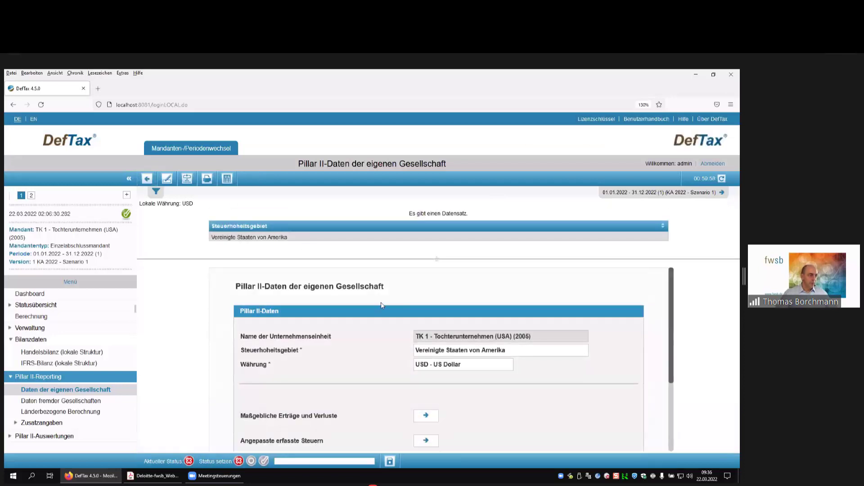
# Open the Angepasste erfasste Steuern calculation and examine the covered taxes with their Hinzurechnungen and Kürzungen.
pyautogui.scroll(-2, 287, 362)
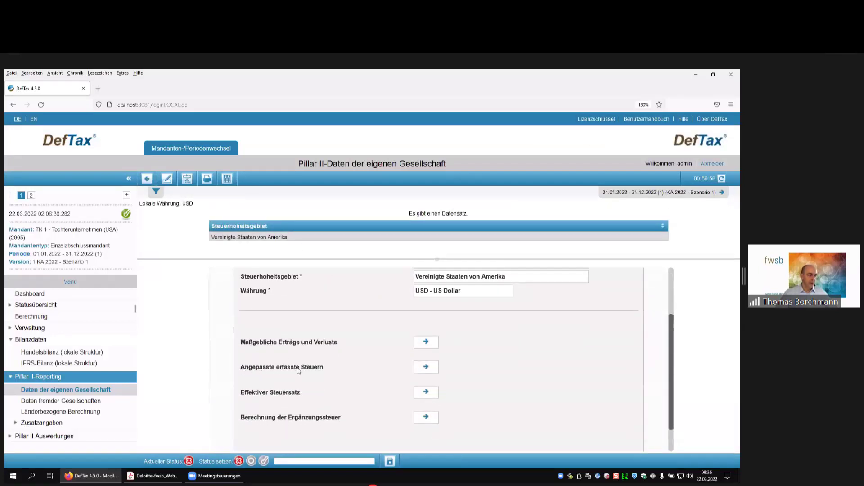
pyautogui.click(426, 368)
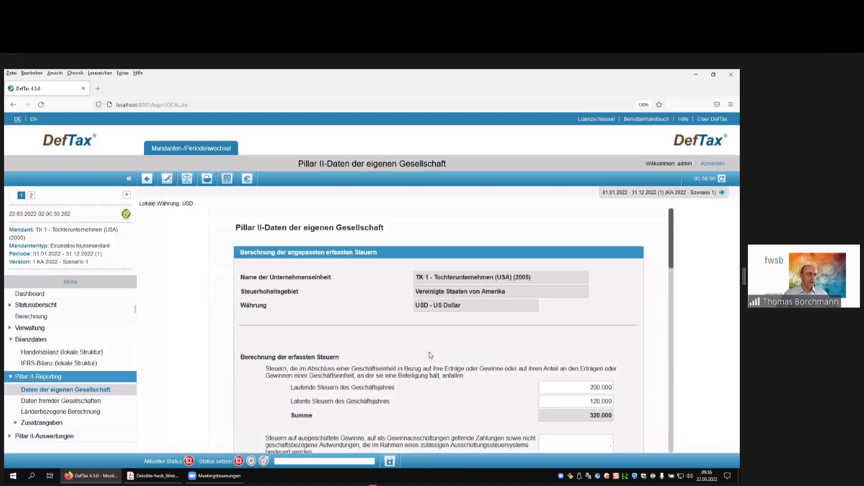
pyautogui.scroll(-2, 377, 309)
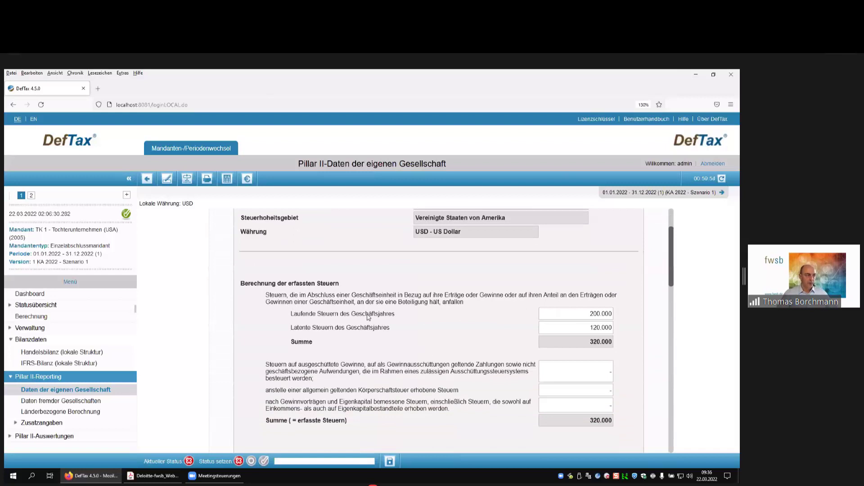
pyautogui.scroll(-2, 468, 322)
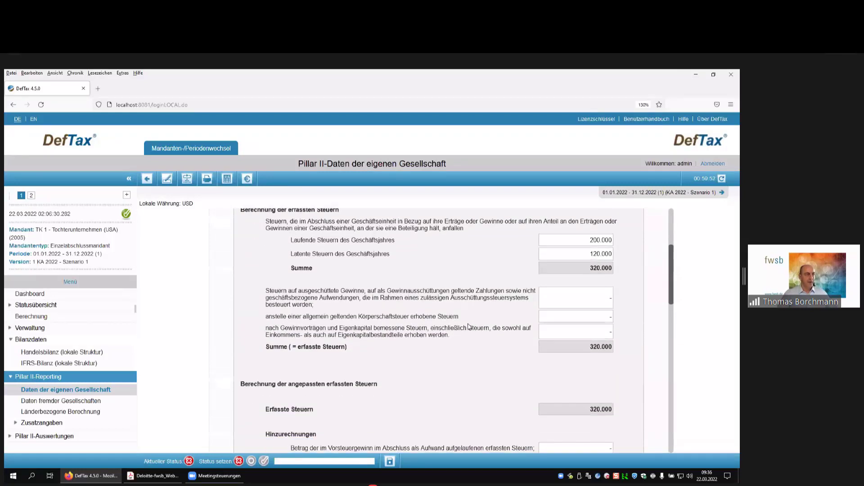
pyautogui.scroll(-2, 469, 326)
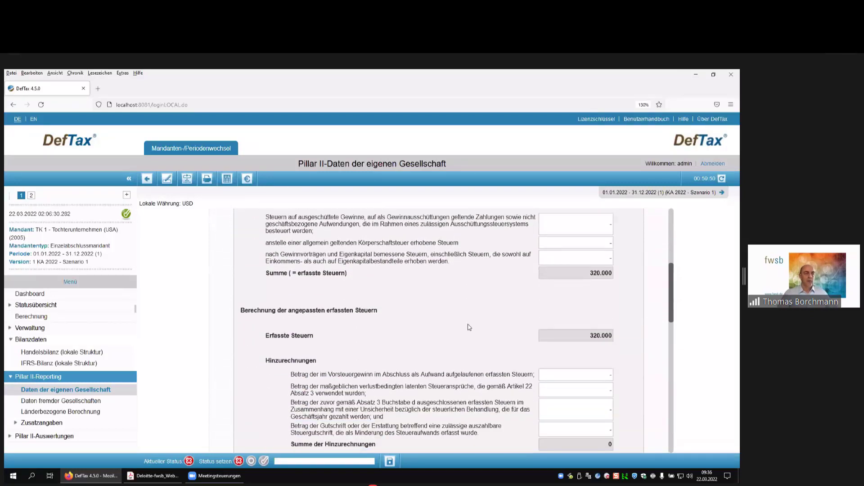
pyautogui.scroll(-2, 469, 327)
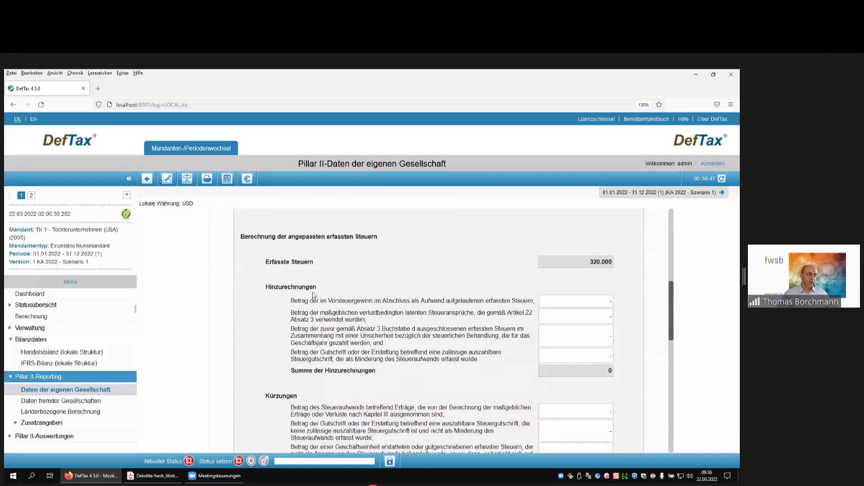
pyautogui.scroll(-4, 373, 301)
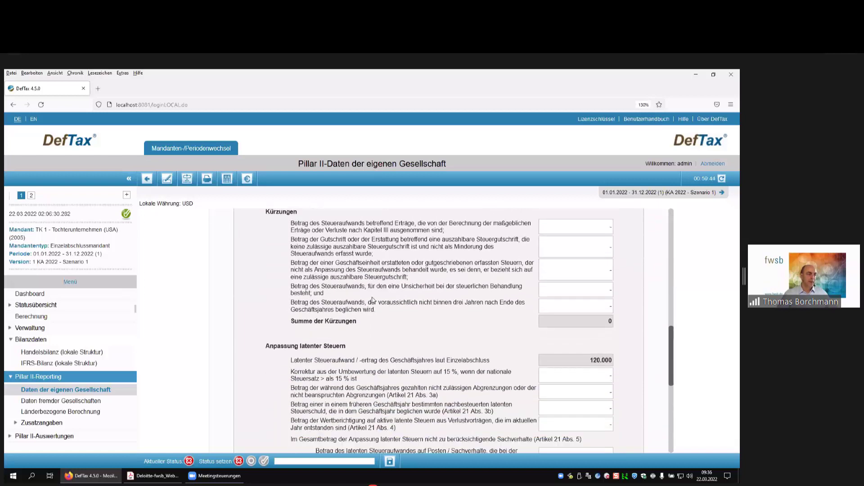
# Examine the Anpassung latenter Steuern section, including the Article 21 items, through to the adjusted covered taxes.
pyautogui.scroll(-1, 343, 334)
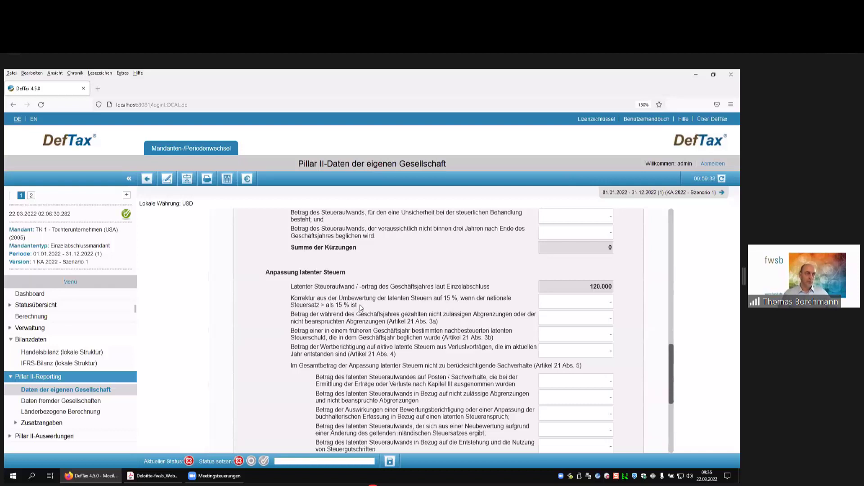
pyautogui.scroll(-1, 361, 308)
pyautogui.scroll(-1, 361, 308)
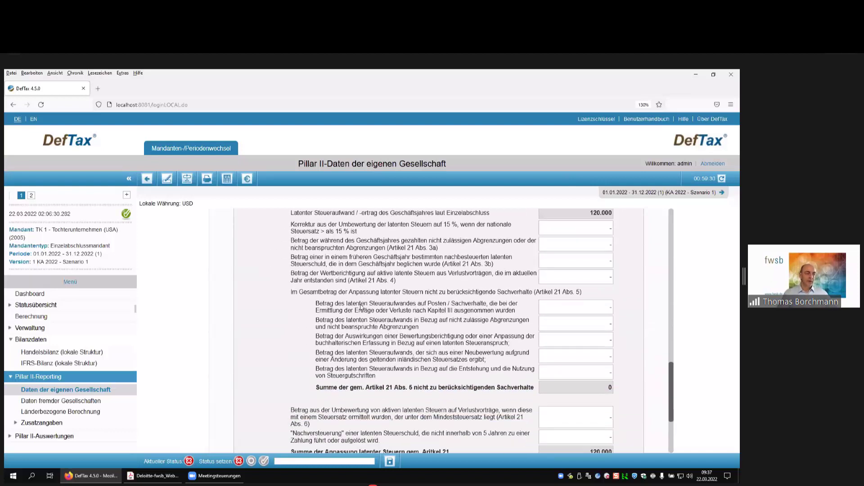
pyautogui.scroll(-1, 361, 307)
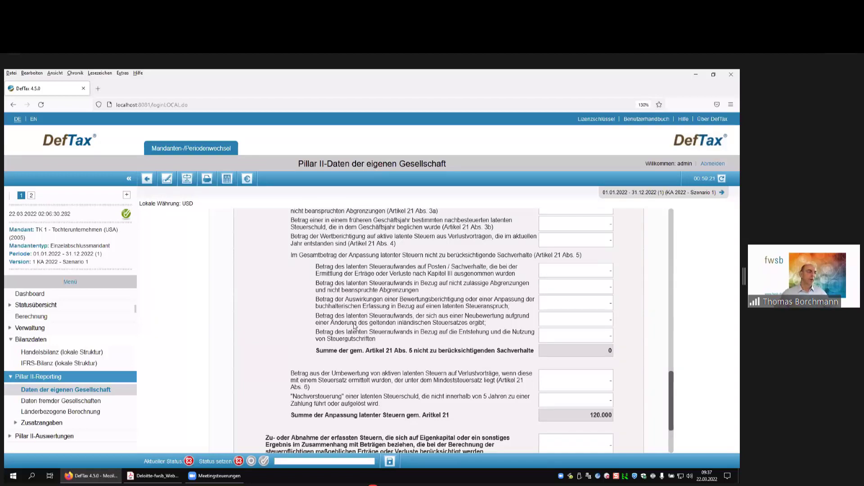
pyautogui.scroll(-3, 350, 322)
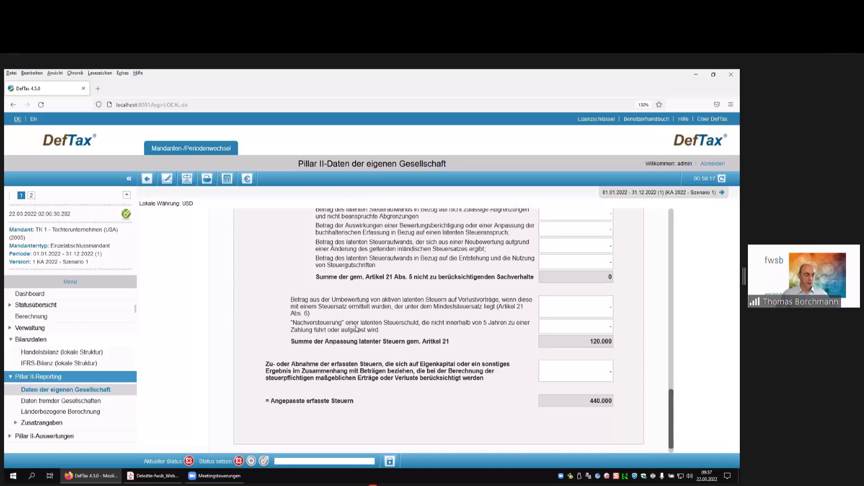
pyautogui.scroll(3, 356, 328)
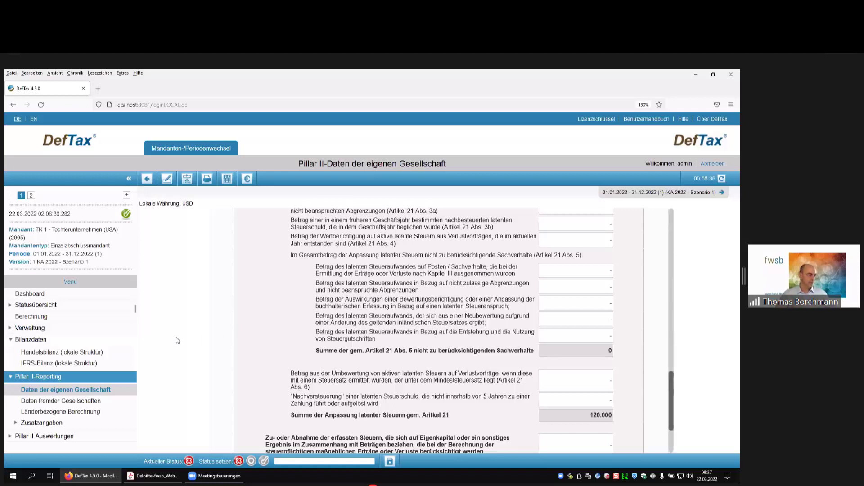
pyautogui.scroll(-1, 176, 341)
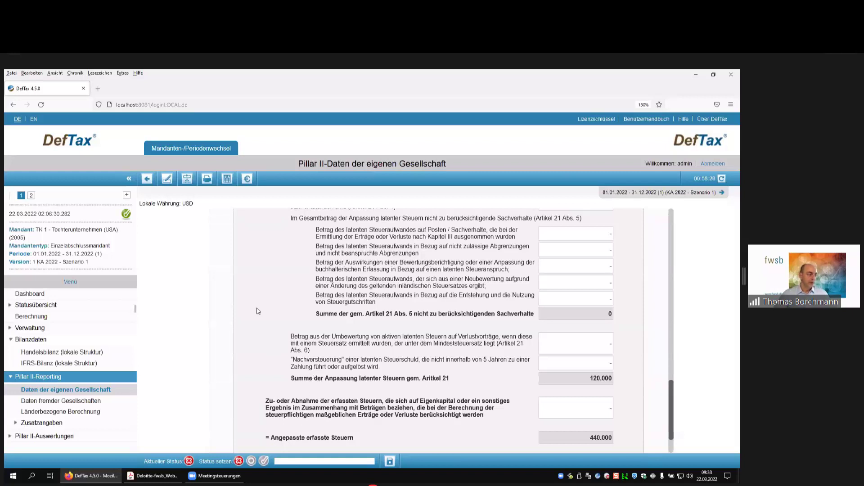
# Return to the Pillar II data overview and view the Effektiver Steuersatz calculation.
pyautogui.click(147, 178)
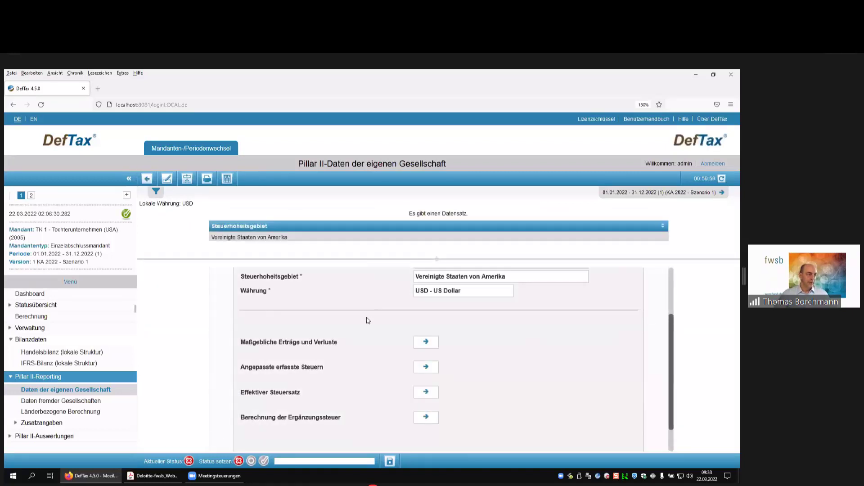
pyautogui.scroll(-2, 367, 318)
pyautogui.click(427, 357)
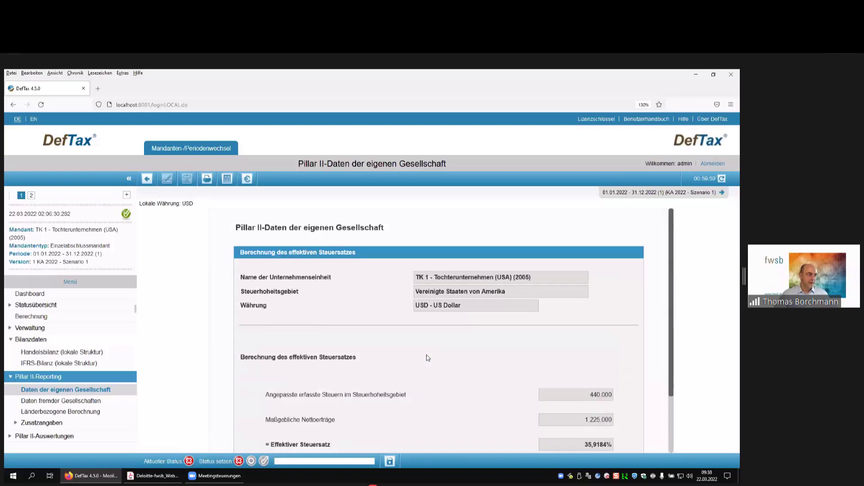
pyautogui.scroll(-1, 428, 358)
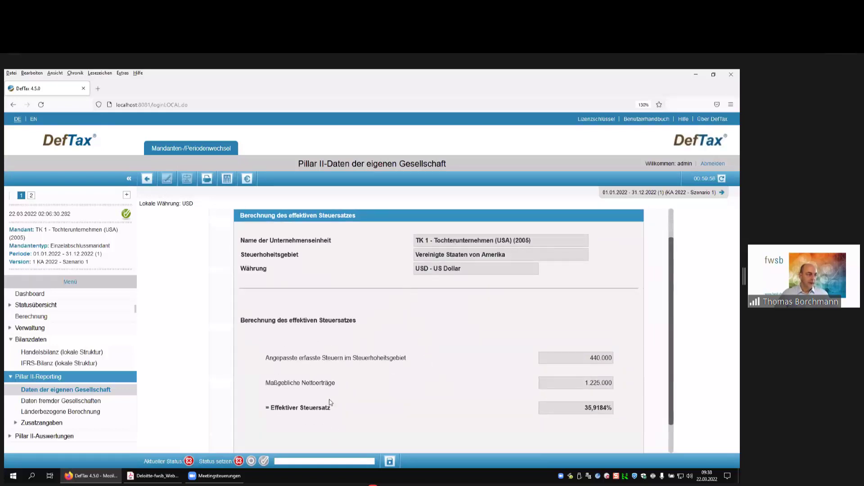
# Go back to the overview, open Berechnung der Ergänzungssteuer and examine how the Ergänzungssteuer-Prozentsatz is derived.
pyautogui.click(147, 179)
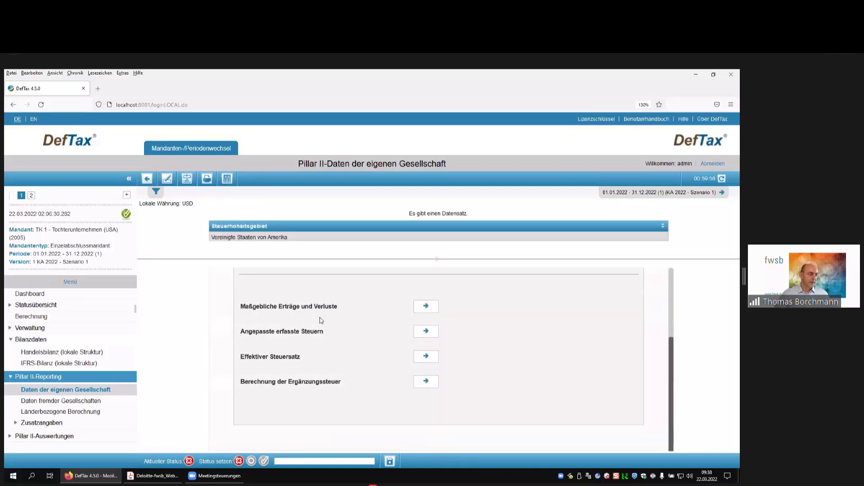
pyautogui.click(427, 383)
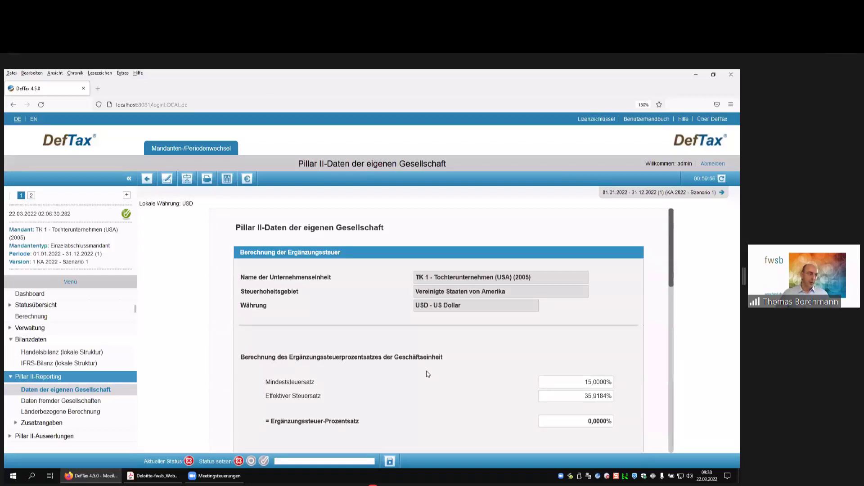
pyautogui.scroll(-1, 428, 374)
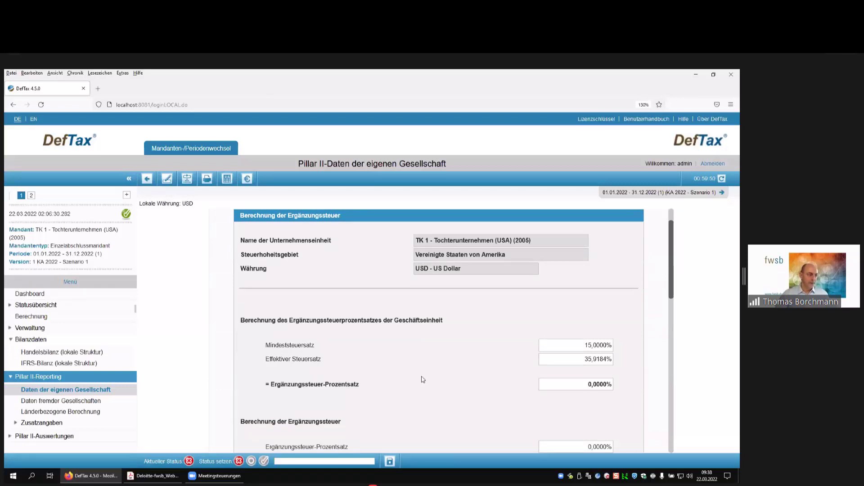
pyautogui.scroll(-1, 421, 379)
pyautogui.moveTo(273, 351); pyautogui.dragTo(360, 351)
pyautogui.click(377, 356)
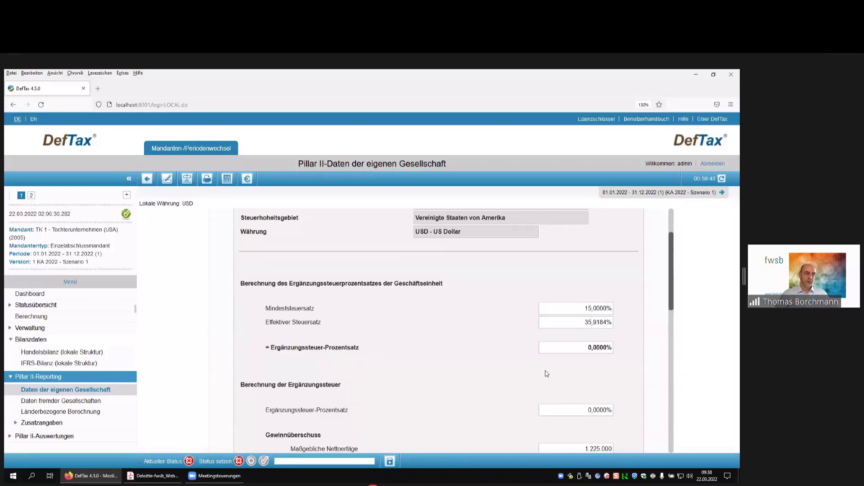
# Examine the Gewinnüberschuss section with its substance-based exemptions for payroll costs and tangible assets, through to the final Ergänzungssteuer.
pyautogui.scroll(-3, 554, 374)
pyautogui.scroll(-5, 471, 363)
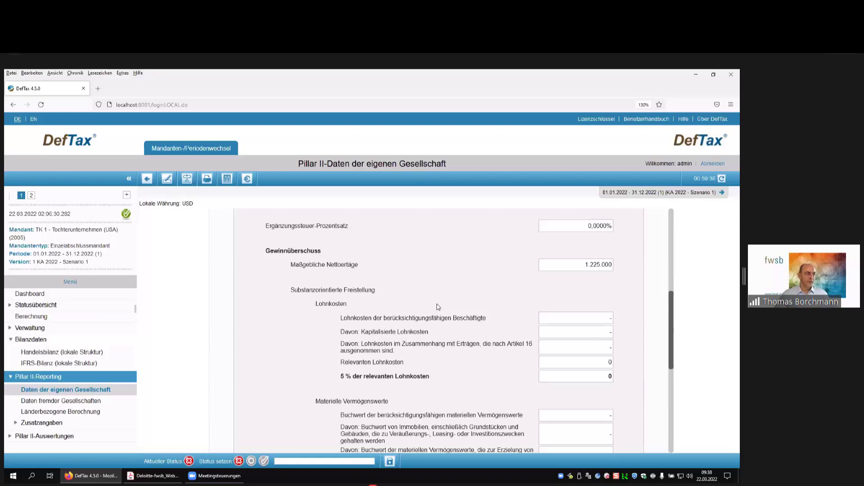
pyautogui.scroll(-2, 438, 307)
pyautogui.scroll(-2, 428, 302)
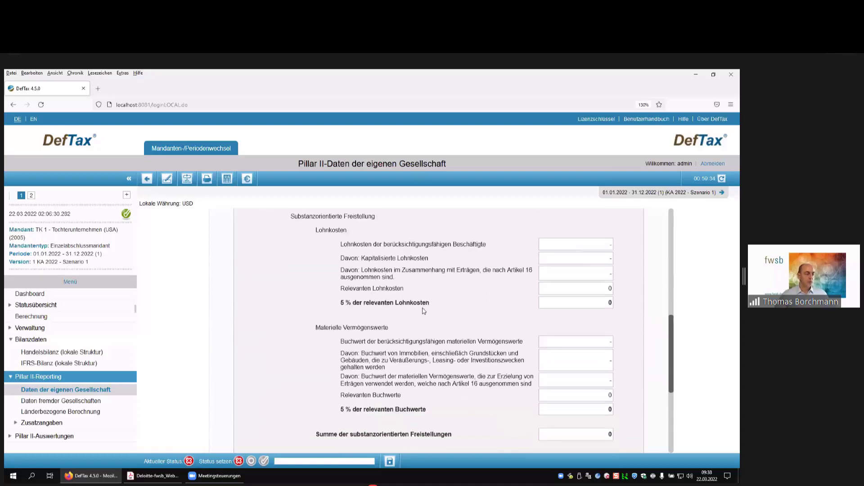
pyautogui.scroll(-4, 413, 319)
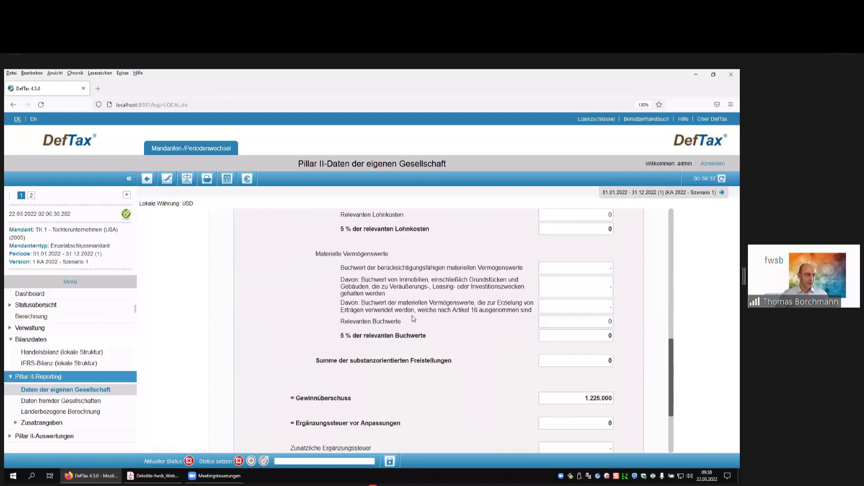
pyautogui.scroll(-2, 413, 318)
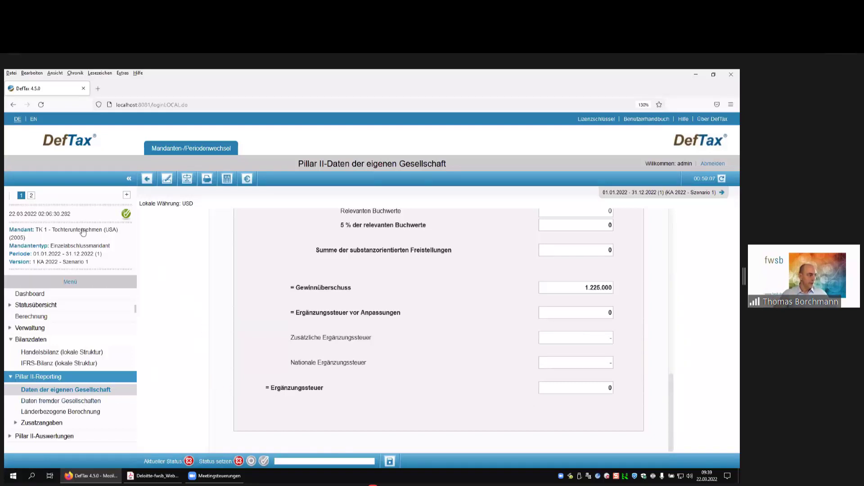
# Open Daten fremder Gesellschaften and view the country-related Pillar II reporting data of TK1 - Tochter USA - BS Deutschland.
pyautogui.click(63, 401)
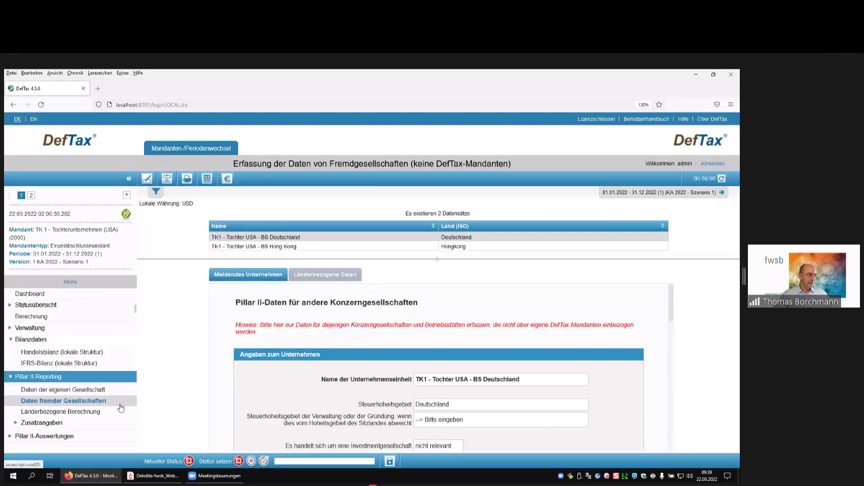
pyautogui.click(306, 247)
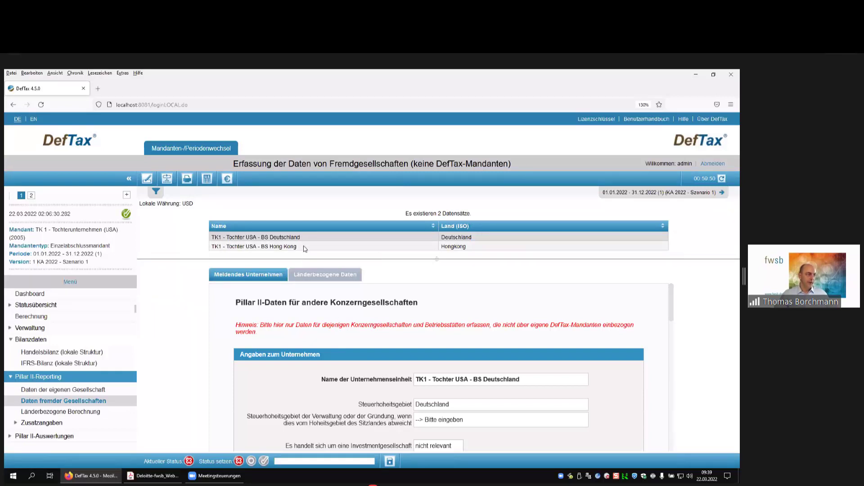
pyautogui.click(318, 238)
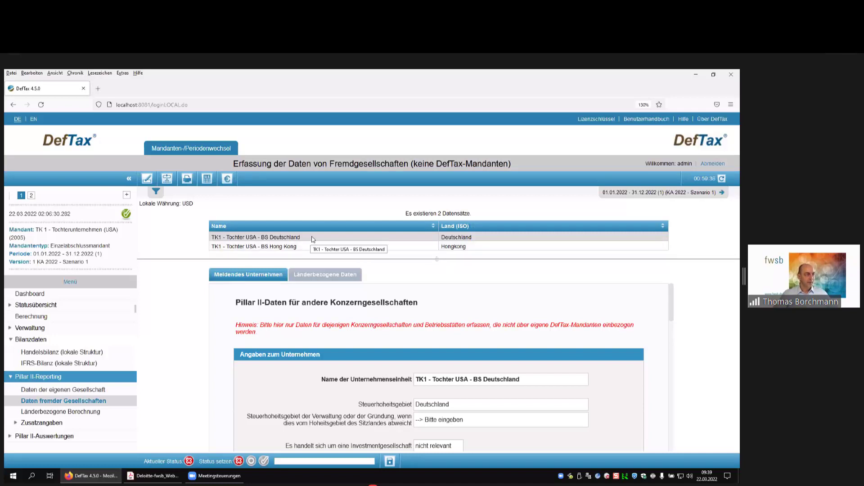
pyautogui.click(327, 276)
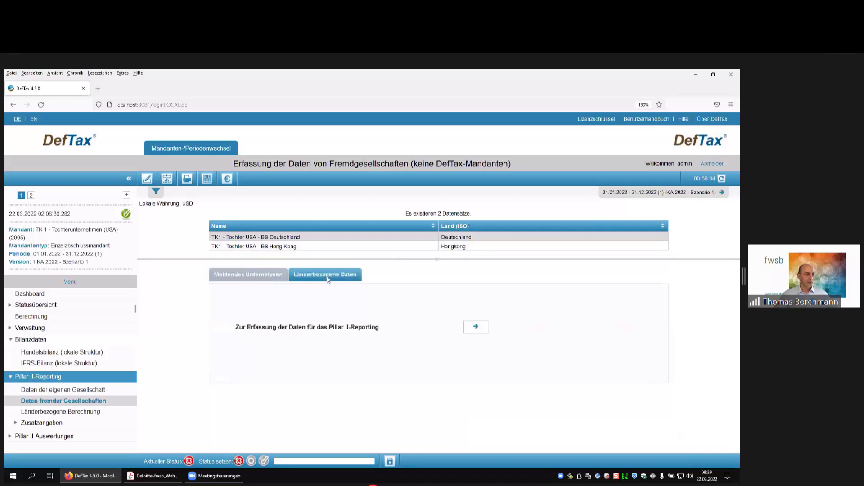
pyautogui.click(477, 329)
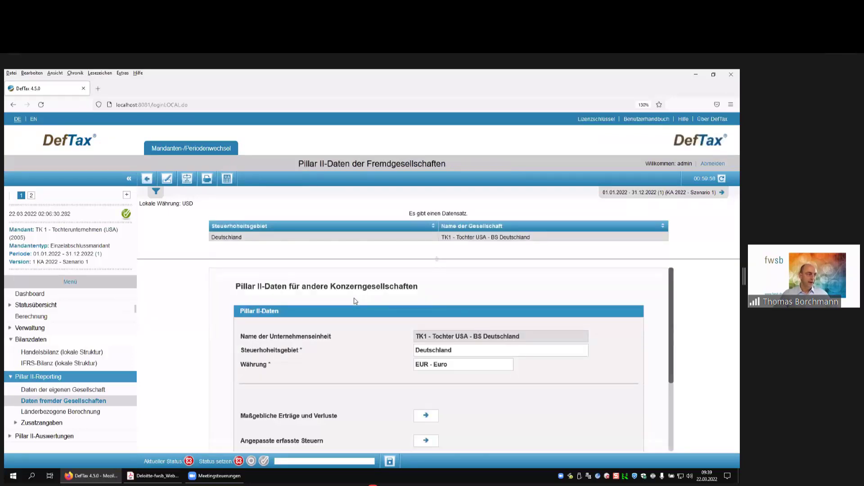
pyautogui.scroll(-1, 339, 325)
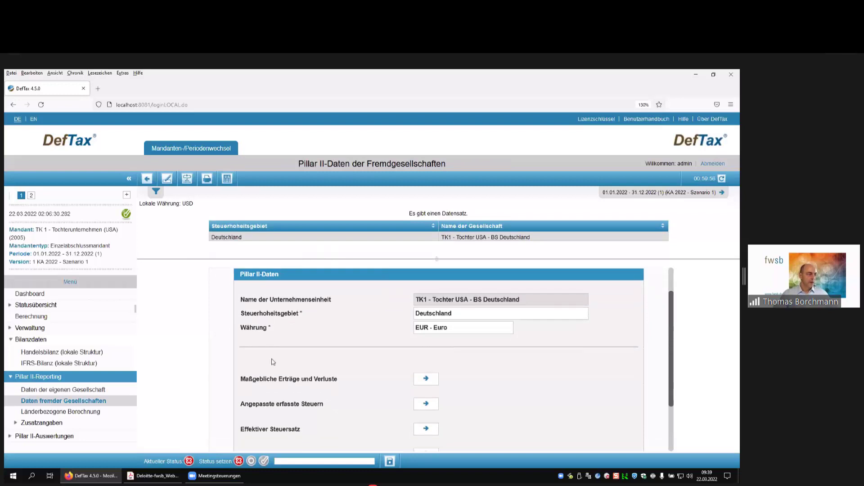
# Open Maßgebliche Erträge und Verluste for TK1 - Tochter USA - BS Deutschland and review its corrections through to the Maßgebliche Nettoerträge.
pyautogui.click(426, 380)
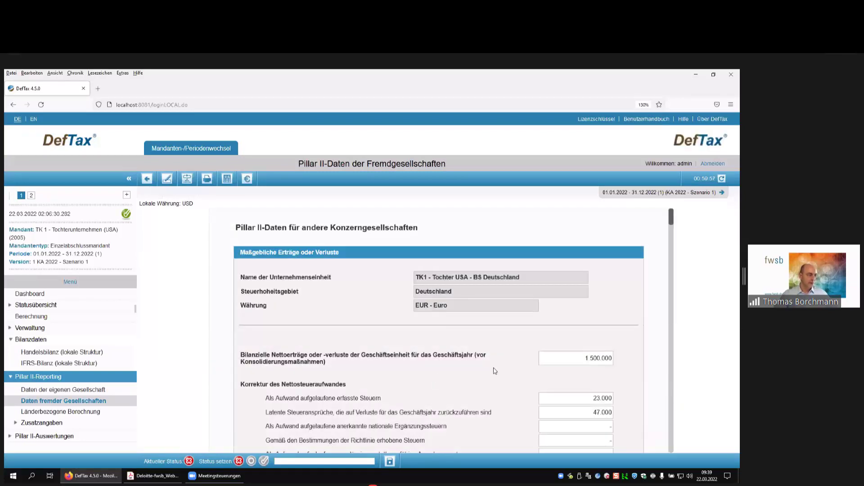
pyautogui.scroll(-1, 495, 370)
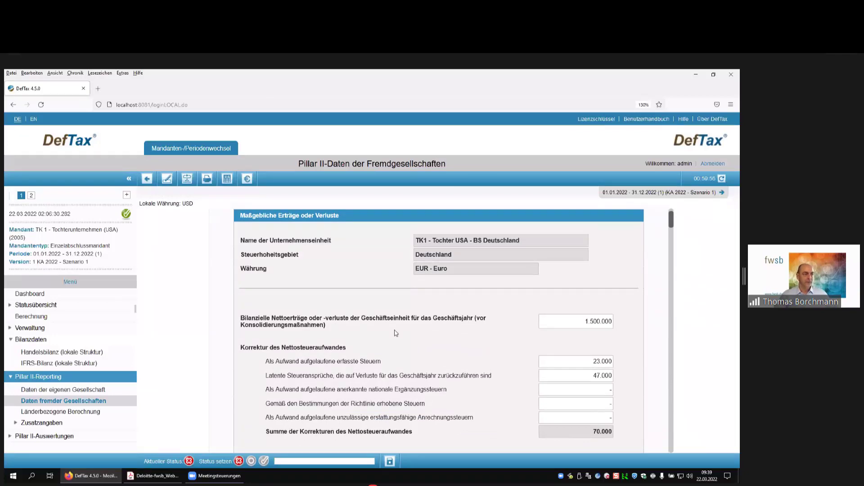
pyautogui.scroll(-3, 671, 223)
pyautogui.moveTo(671, 223); pyautogui.dragTo(672, 390)
pyautogui.scroll(-3, 673, 390)
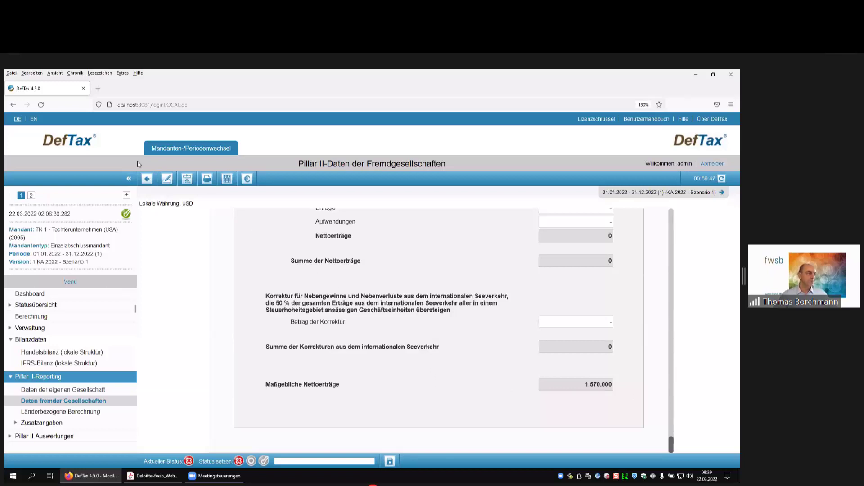
# Return to the list of foreign companies and select TK1 - Tochter USA - BS Hong Kong.
pyautogui.click(147, 180)
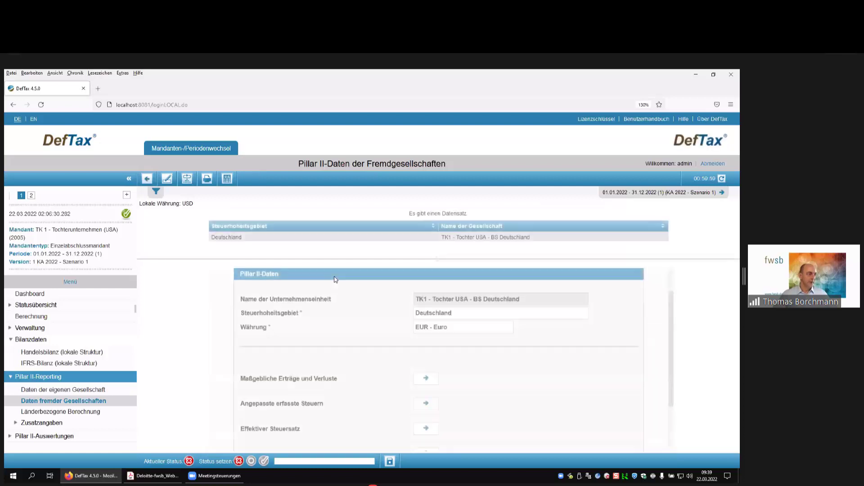
pyautogui.click(147, 179)
pyautogui.click(293, 247)
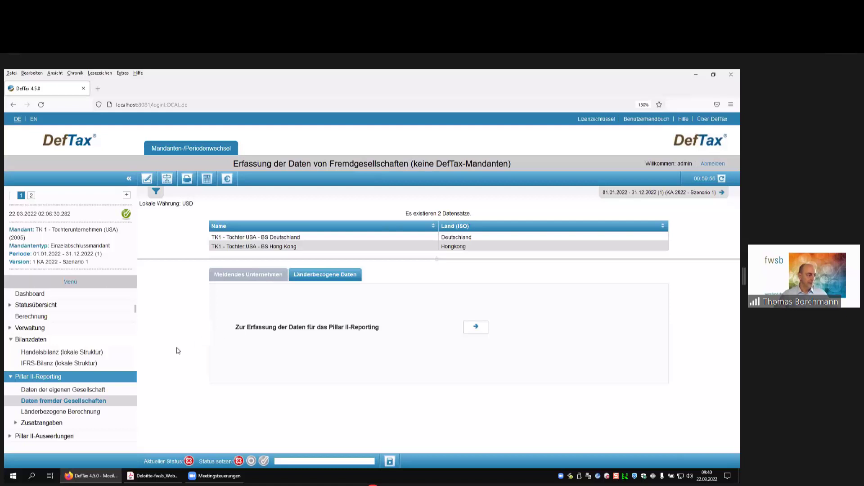
# Open Länderbezogene Berechnung and examine the Maßgebliche Erträge oder Verluste for Deutschland with a smaller page zoom of 120%.
pyautogui.click(72, 413)
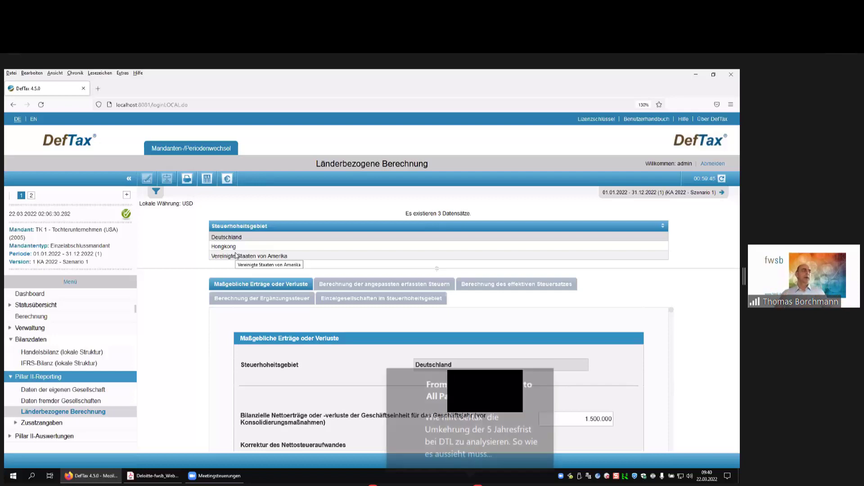
pyautogui.scroll(-1, 331, 317)
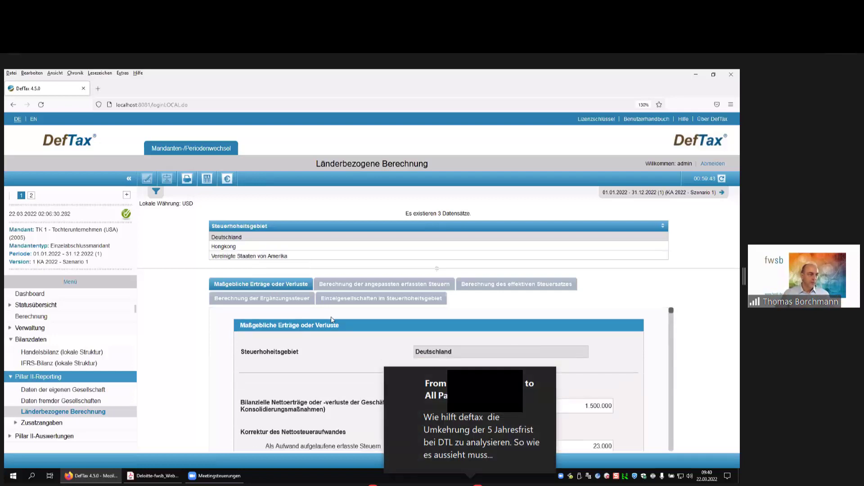
pyautogui.scroll(-2, 332, 318)
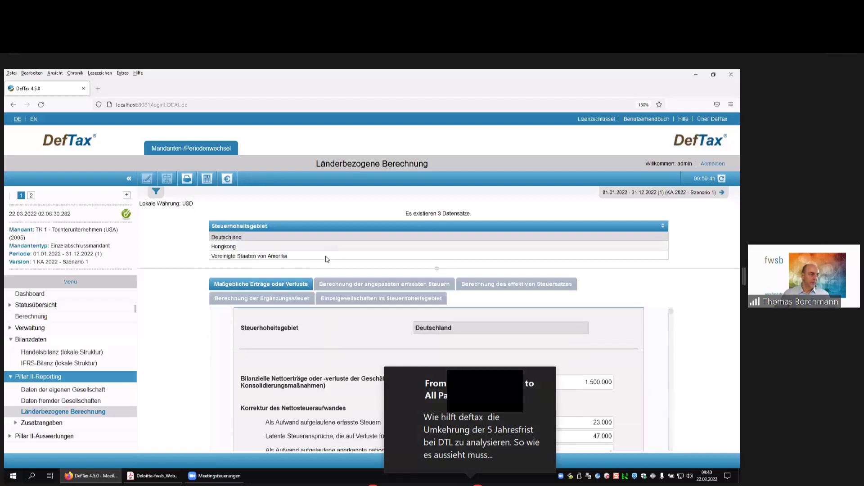
pyautogui.scroll(-3, 564, 379)
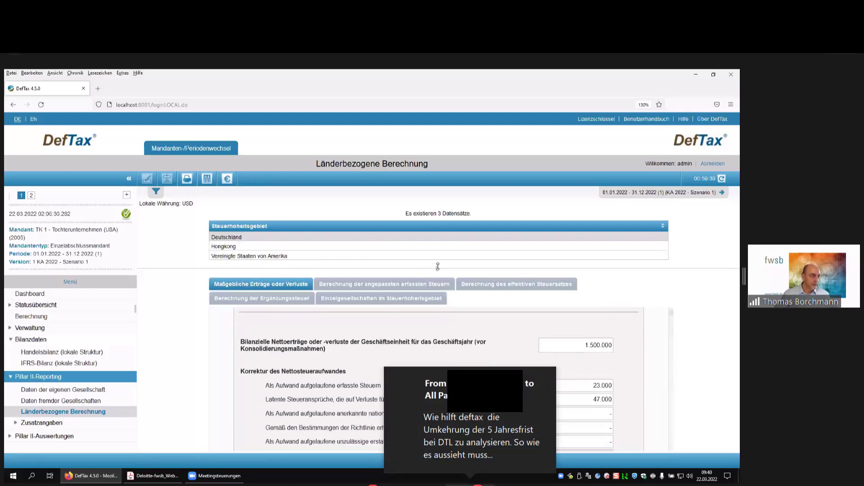
pyautogui.moveTo(438, 266); pyautogui.dragTo(438, 254)
pyautogui.hotkey('ctrl', '-')
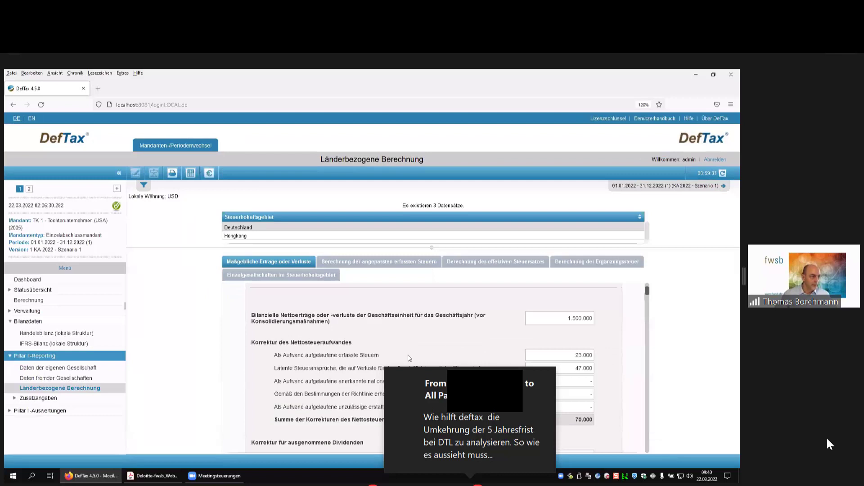
pyautogui.scroll(5, 409, 358)
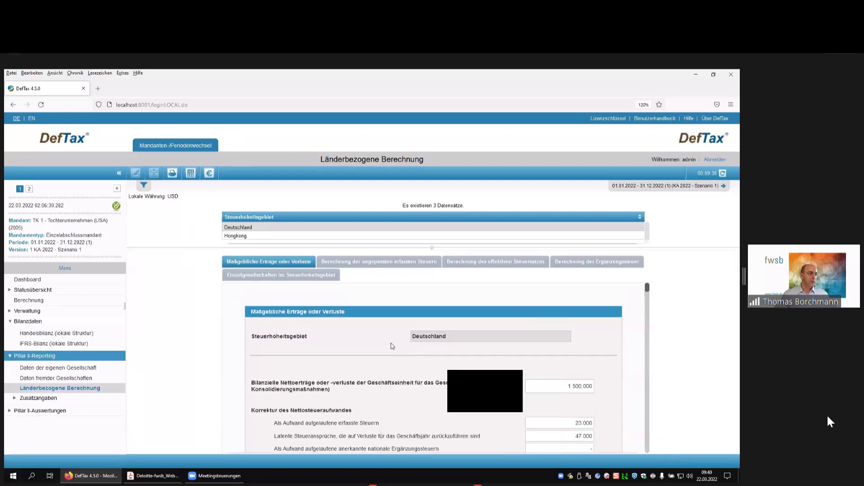
pyautogui.scroll(-3, 398, 345)
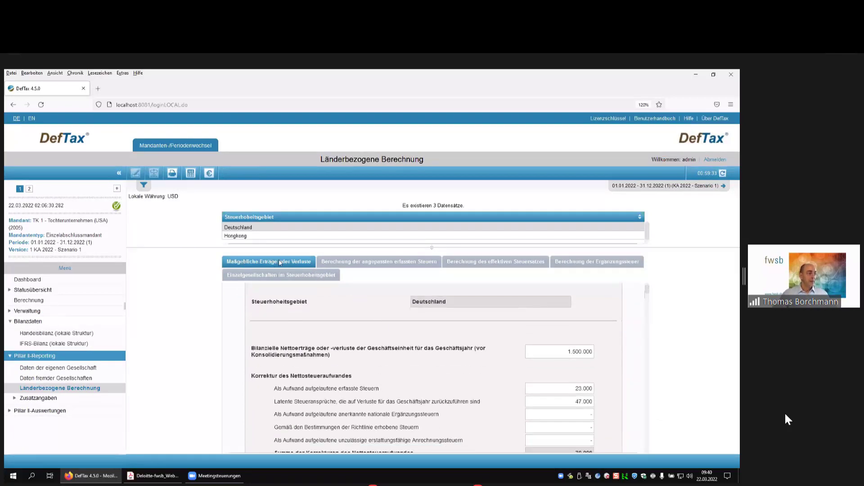
# Switch to Hongkong and view its Berechnung der angepassten erfassten Steuern and Berechnung des effektiven Steuersatzes.
pyautogui.click(279, 236)
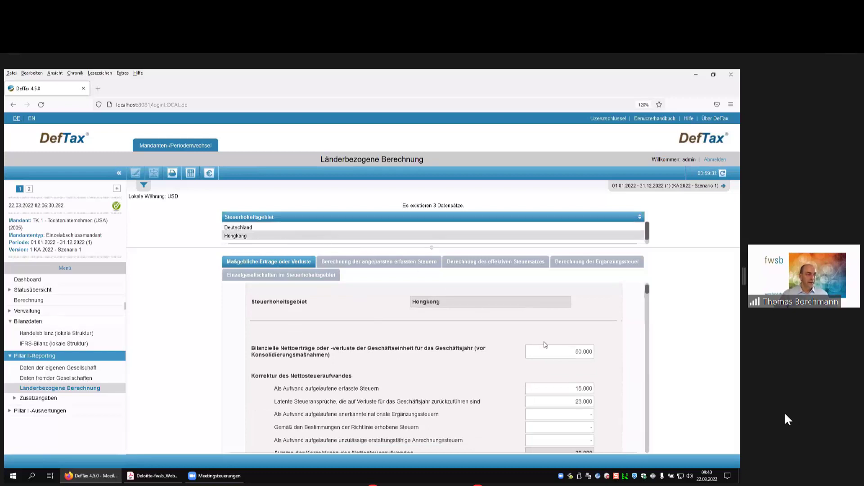
pyautogui.click(386, 263)
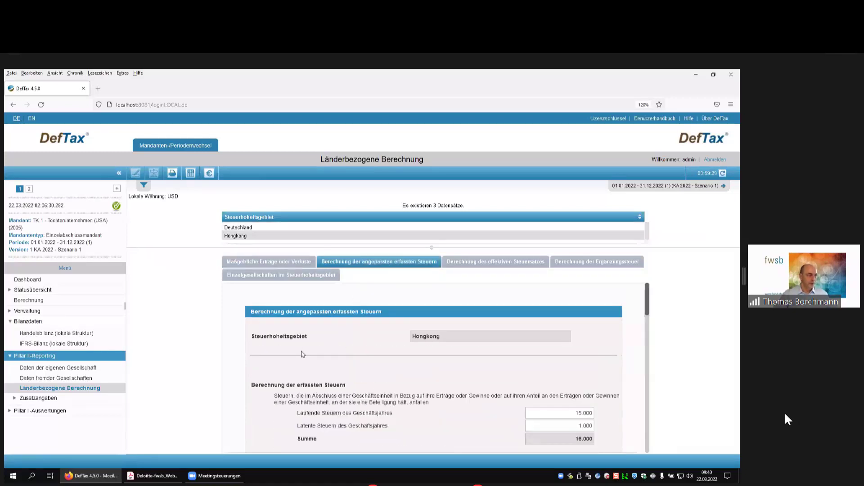
pyautogui.scroll(-2, 332, 356)
pyautogui.click(505, 262)
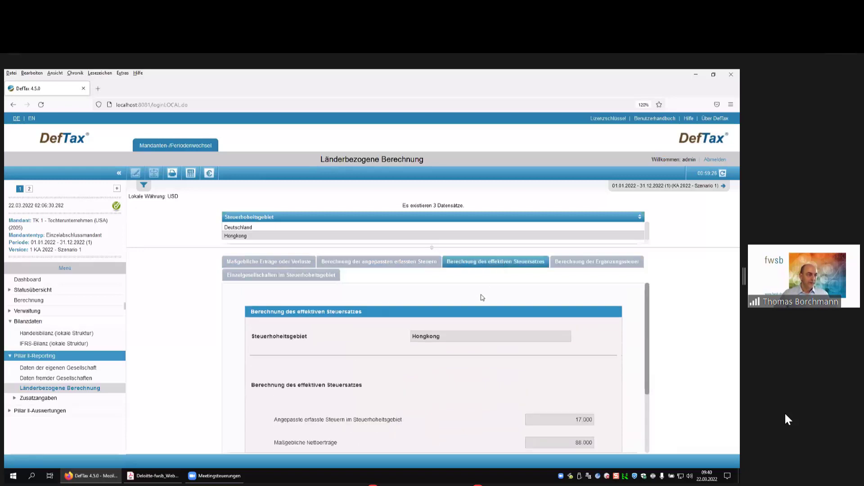
pyautogui.press('Up')
pyautogui.press('Down')
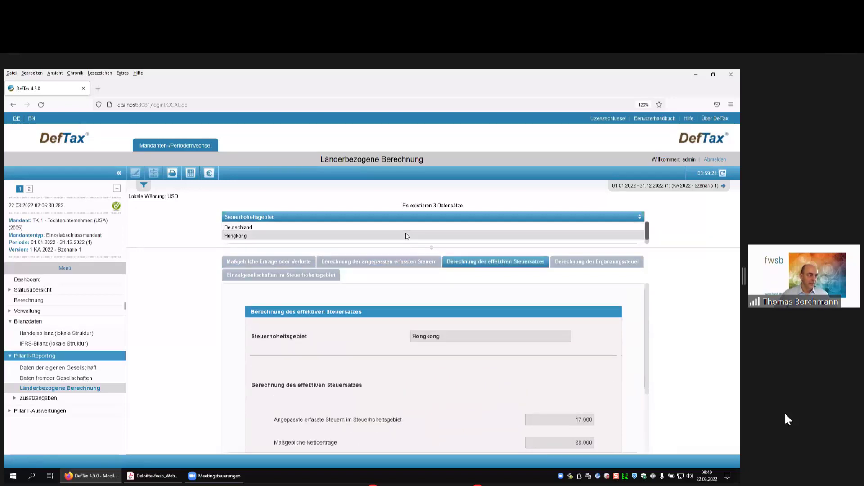
# View the Berechnung der Ergänzungssteuer for Hongkong and Deutschland, ending on Deutschland's Einzelgesellschaften im Steuerhoheitsgebiet.
pyautogui.click(589, 265)
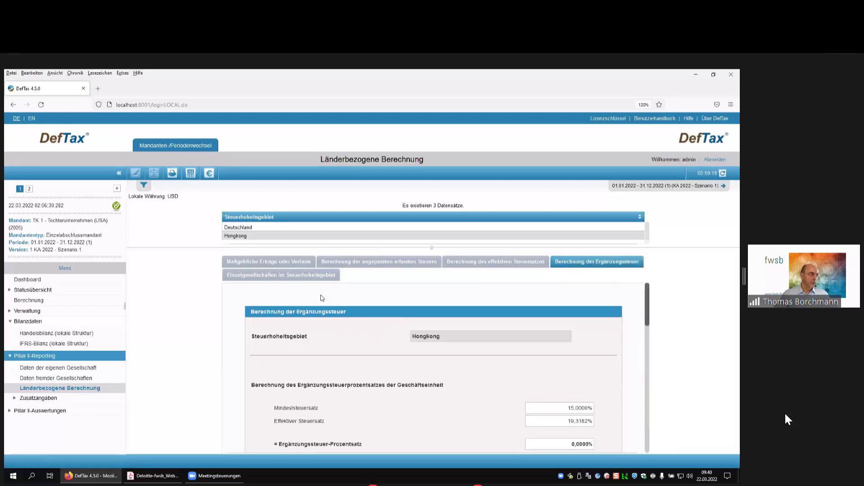
pyautogui.click(320, 228)
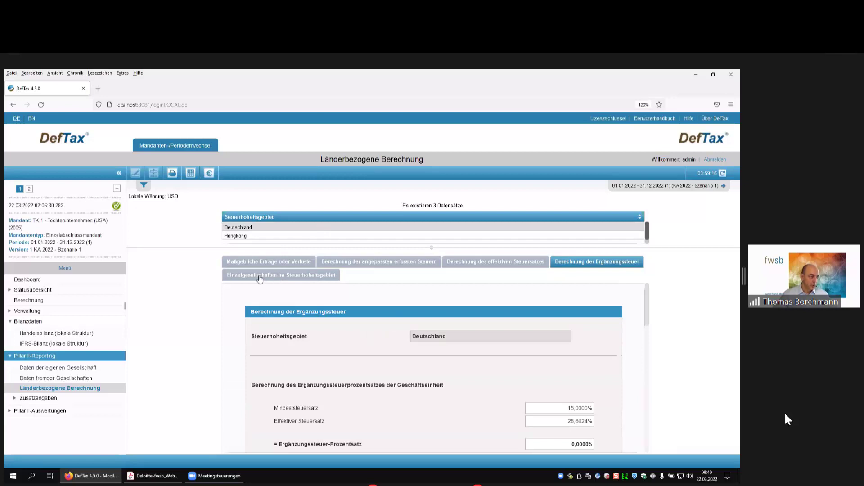
pyautogui.click(279, 275)
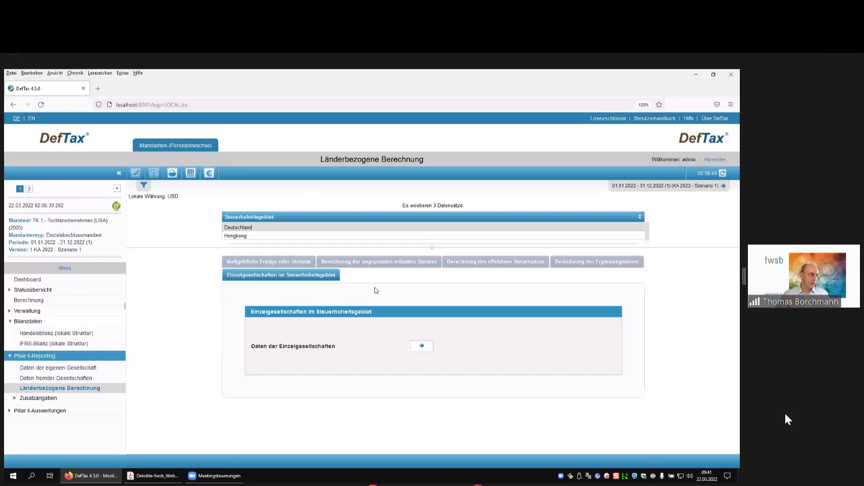
# Open the Übersicht Steuerhoheitsgebiete evaluation under Pillar II-Auswertungen.
pyautogui.click(44, 412)
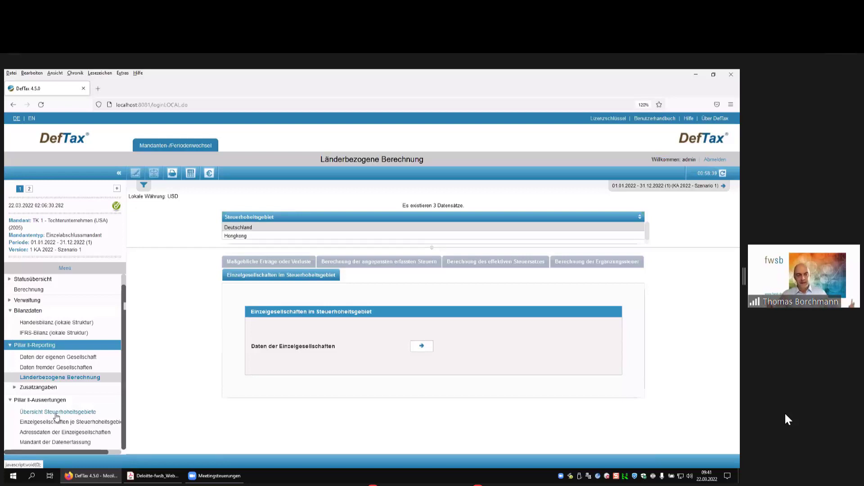
pyautogui.click(57, 412)
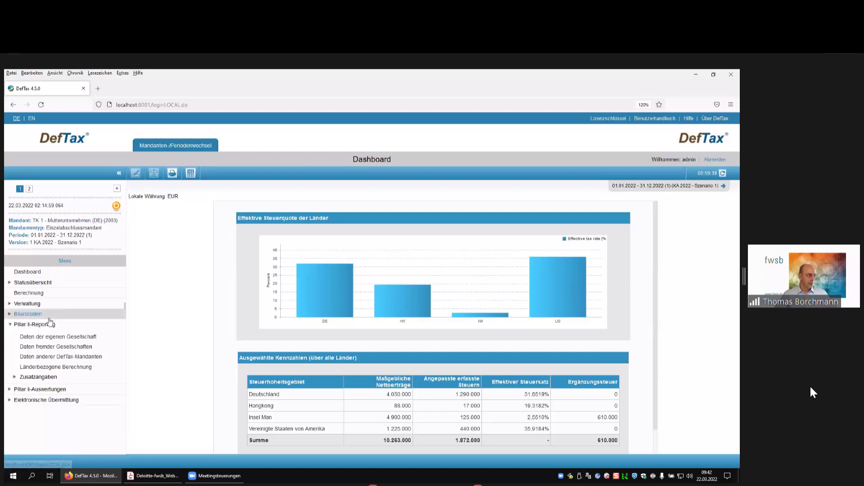
# Open Daten anderer DefTax-Mandanten for the German parent and show the data delivered by TK 1 - Tochterunternehmen (USA) (2005).
pyautogui.moveTo(19, 357); pyautogui.dragTo(101, 359)
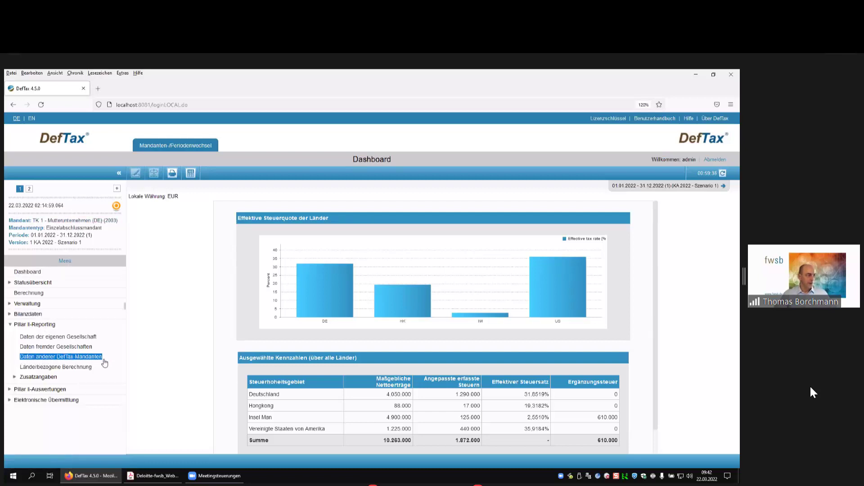
pyautogui.click(61, 360)
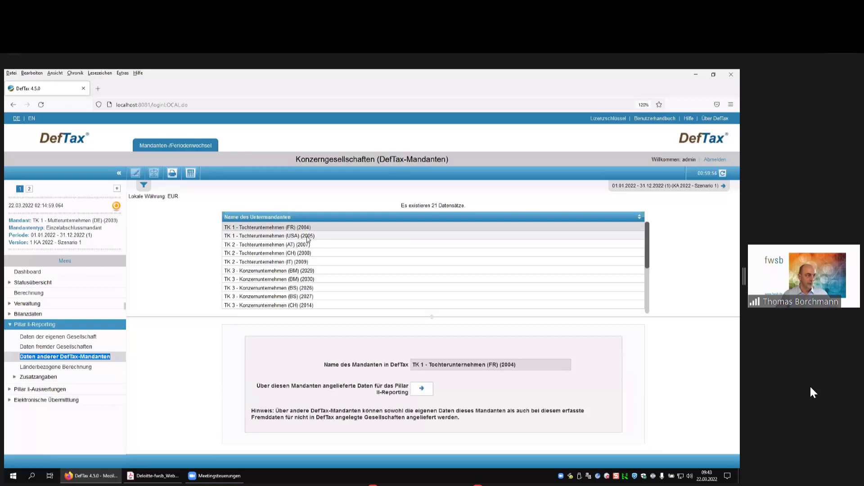
pyautogui.click(314, 238)
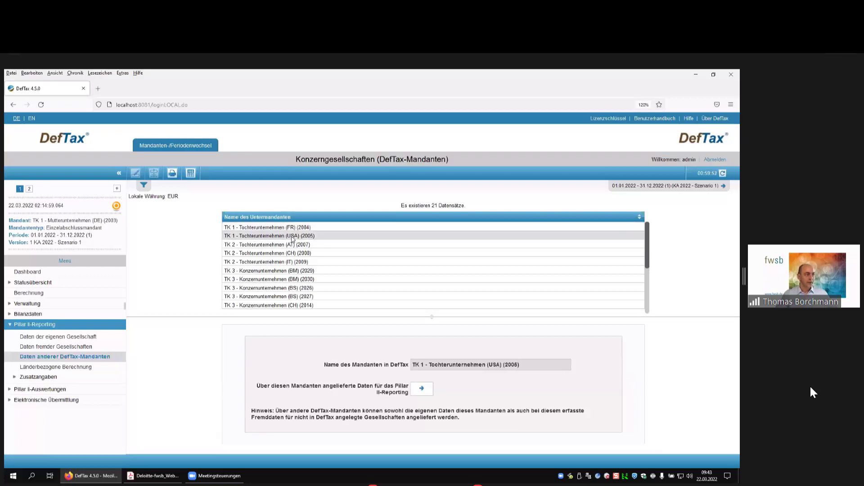
pyautogui.click(422, 390)
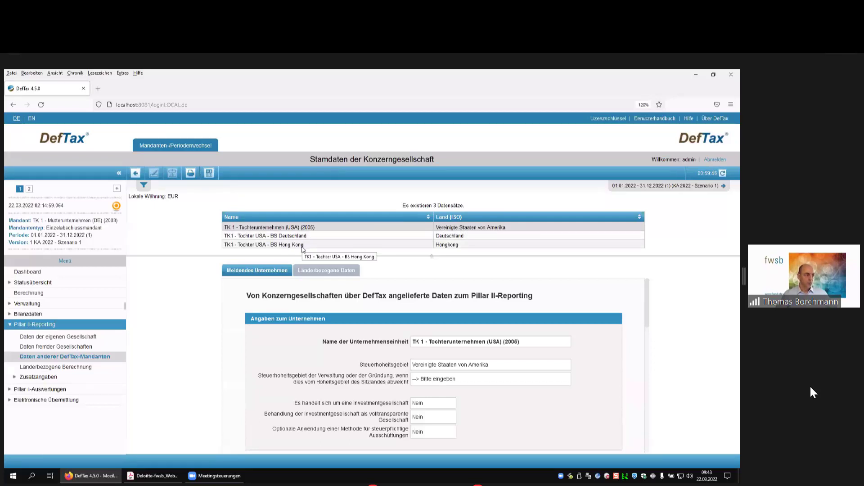
# Examine the US subsidiary's delivered master data in the Angaben zum Unternehmen section and below.
pyautogui.scroll(-1, 353, 369)
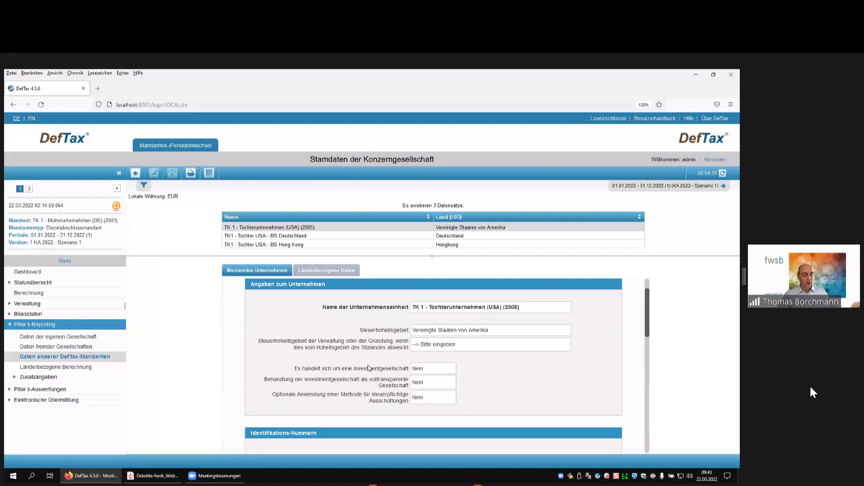
pyautogui.scroll(-2, 370, 367)
pyautogui.scroll(1, 370, 367)
pyautogui.scroll(1, 370, 367)
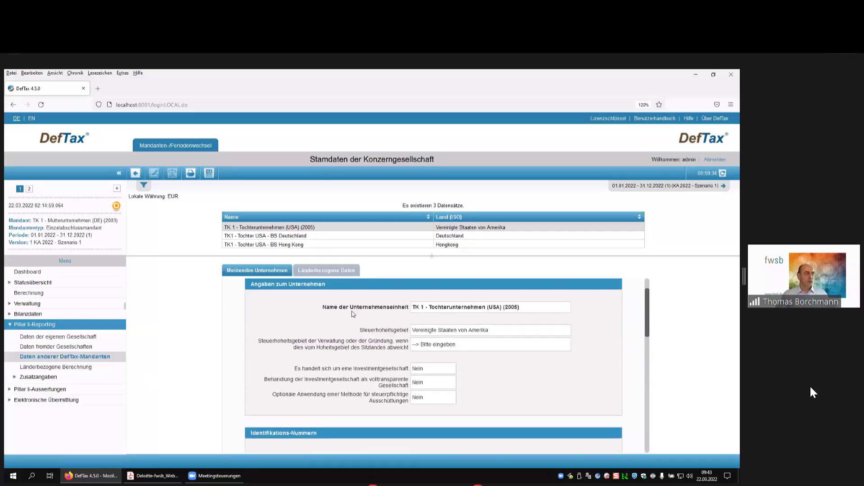
# Open the US subsidiary's delivered country-related Pillar II data and view its Maßgebliche Erträge und Verluste.
pyautogui.click(329, 272)
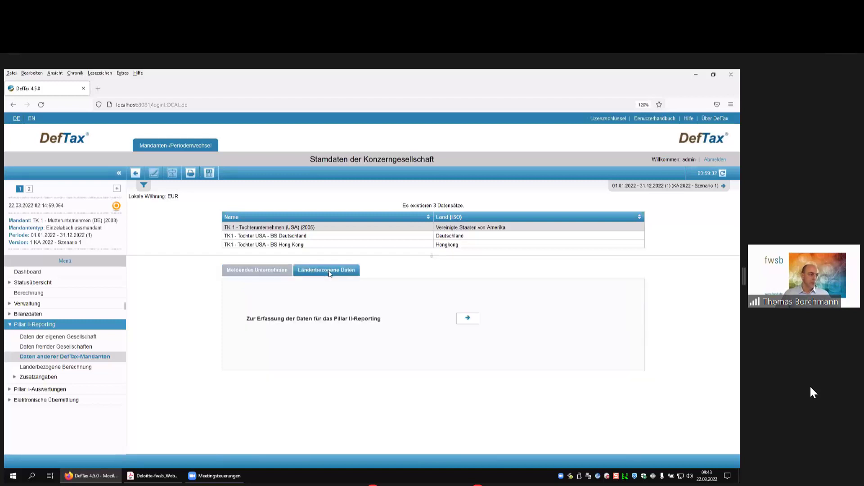
pyautogui.click(467, 318)
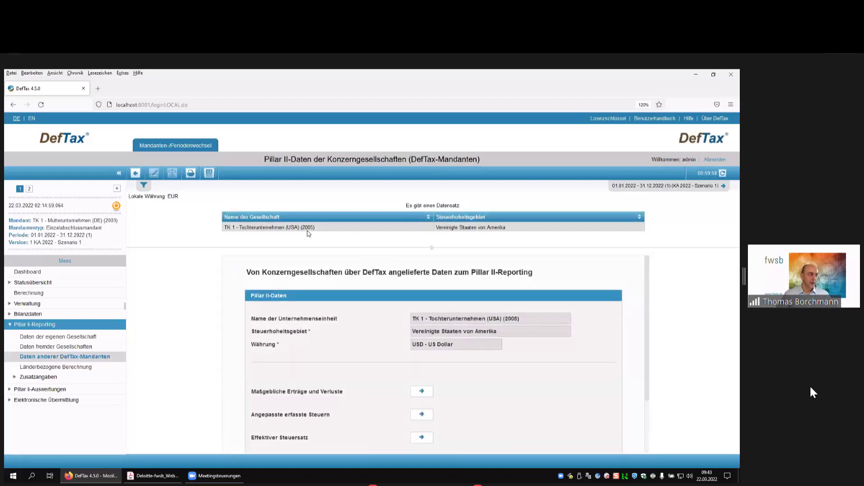
pyautogui.click(421, 391)
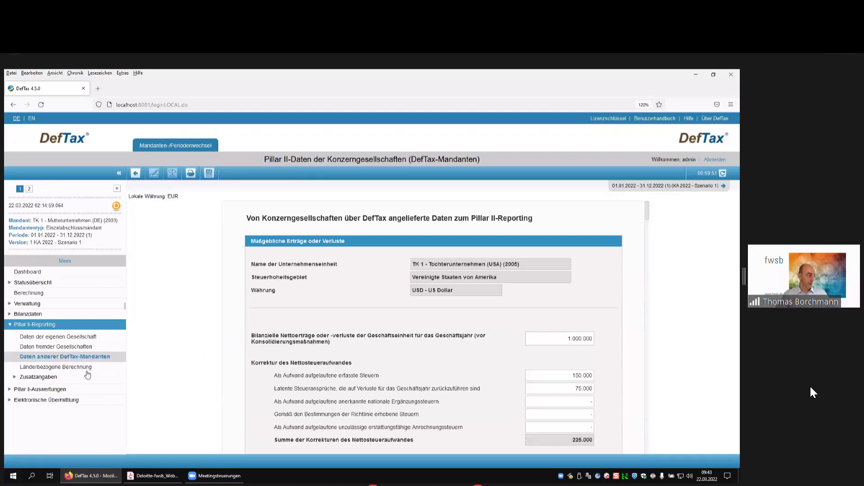
# Open the parent's Länderbezogene Berechnung and examine the Maßgebliche Erträge oder Verluste for Insel Man.
pyautogui.click(69, 368)
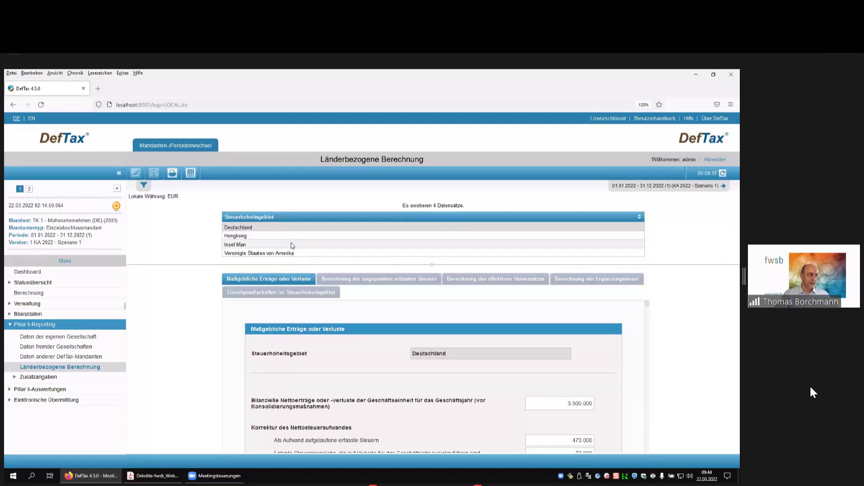
pyautogui.click(292, 246)
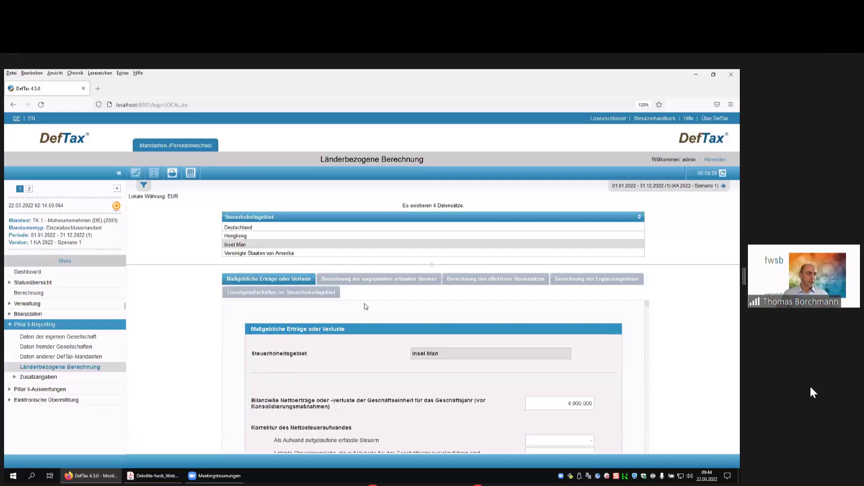
pyautogui.scroll(-3, 407, 358)
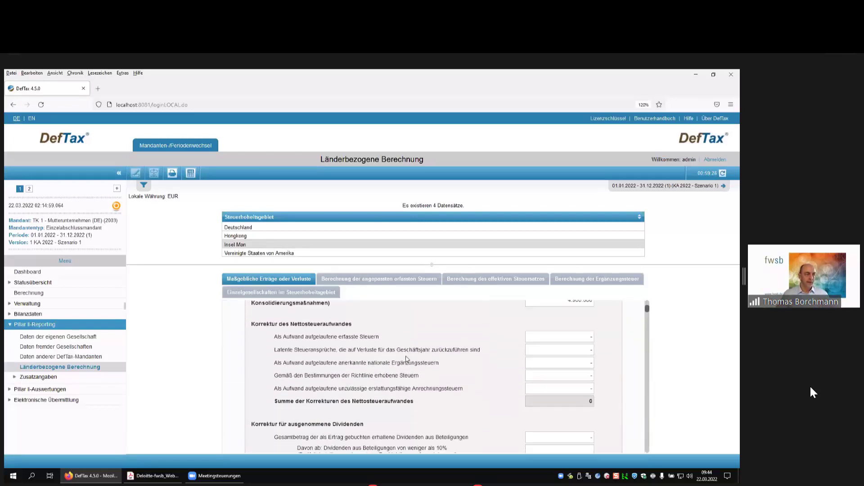
pyautogui.scroll(-1, 406, 359)
pyautogui.scroll(2, 417, 341)
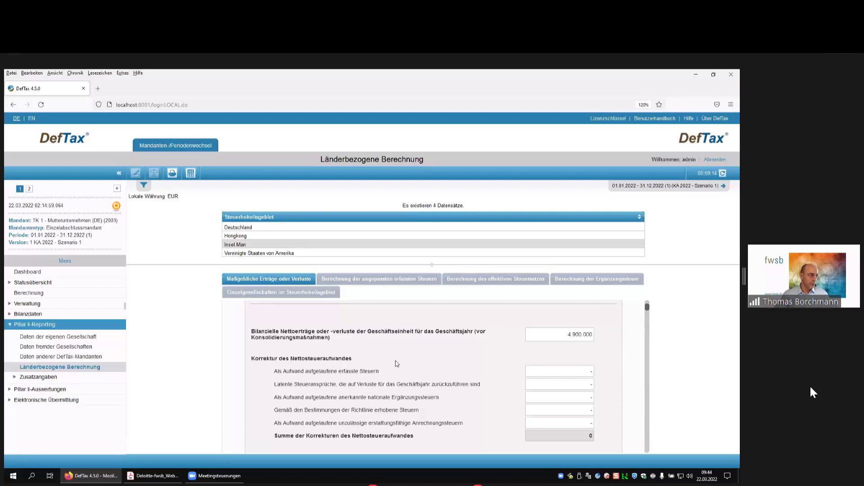
# Open the Übersicht Steuerhoheitsgebiete evaluation and examine the results for Insel Man.
pyautogui.click(50, 390)
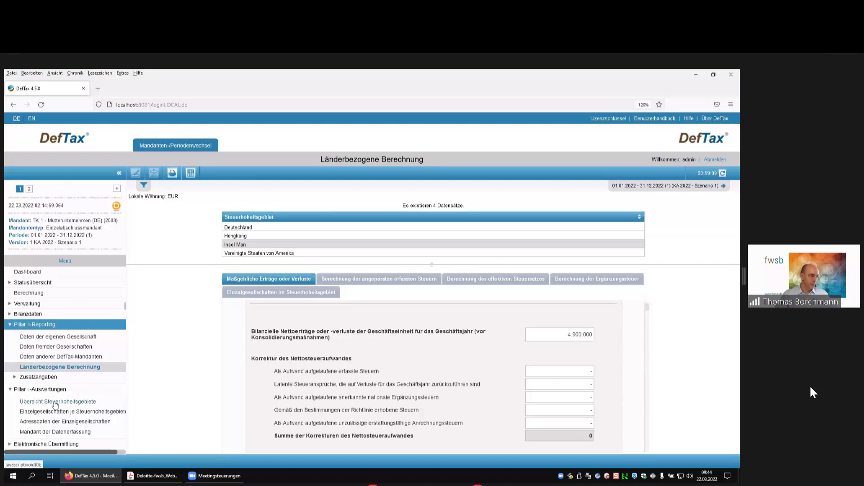
pyautogui.click(55, 402)
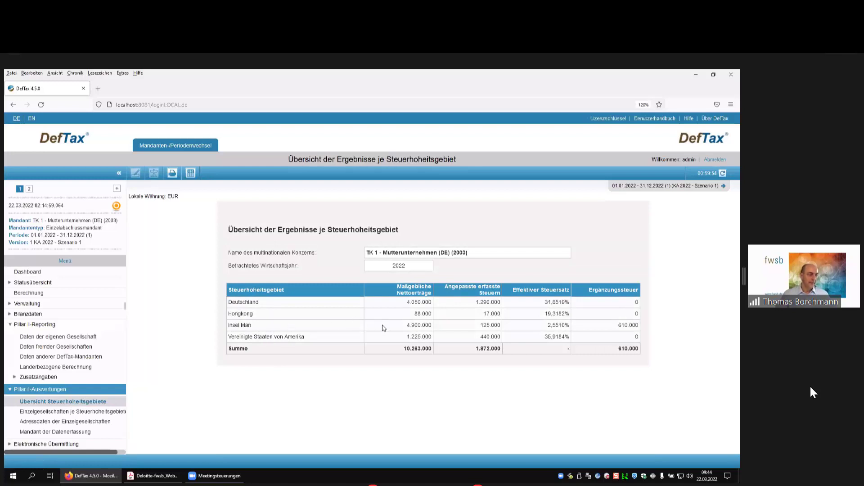
pyautogui.moveTo(397, 328); pyautogui.dragTo(658, 327)
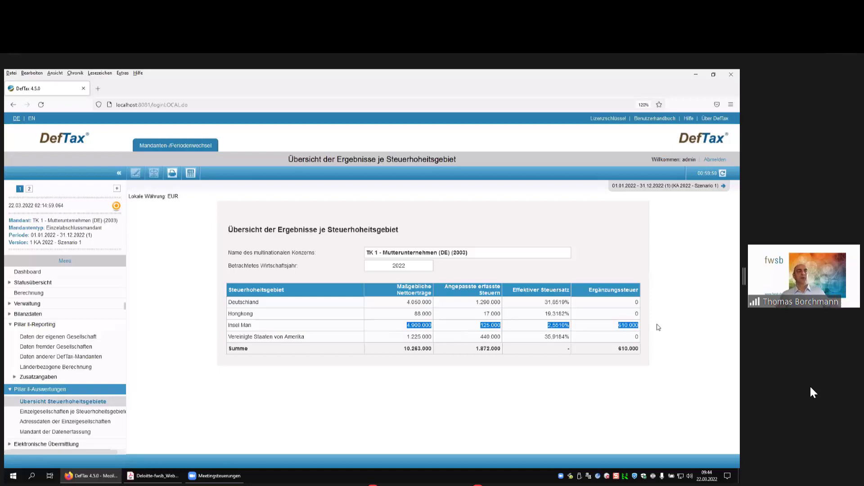
pyautogui.click(397, 330)
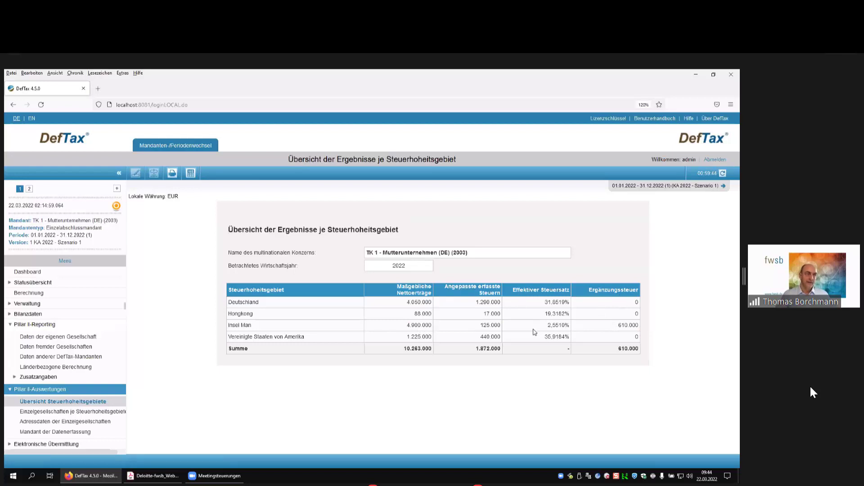
# Open the evaluation of Einzelgesellschaften je Steuerhoheitsgebiet and examine the Insel Man entities, especially BS MU (Isle of Man).
pyautogui.click(72, 412)
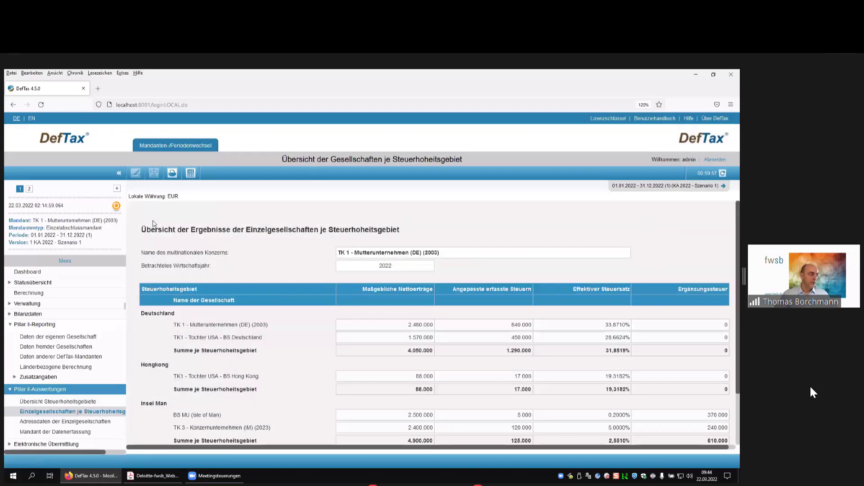
pyautogui.click(119, 173)
pyautogui.scroll(-2, 235, 274)
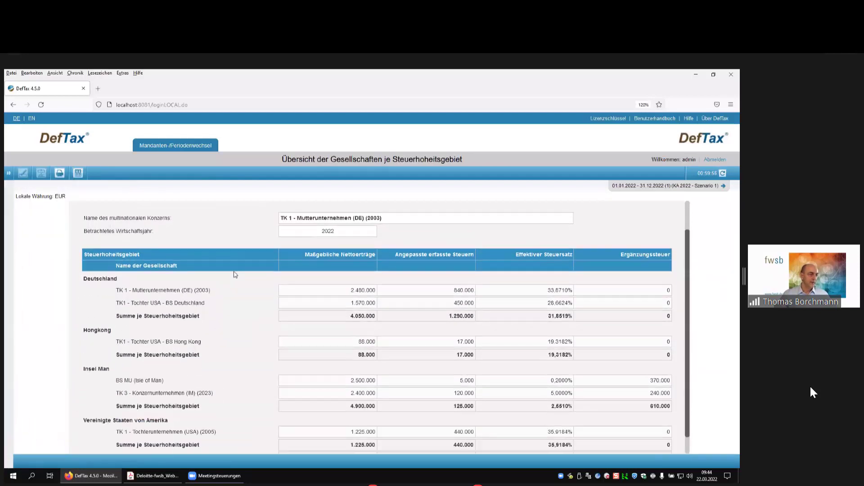
pyautogui.scroll(-1, 236, 274)
pyautogui.moveTo(116, 361); pyautogui.dragTo(191, 360)
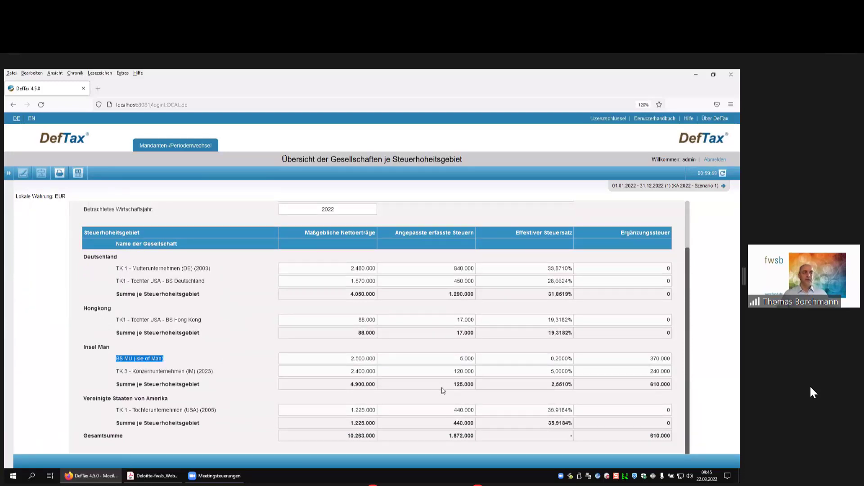
pyautogui.click(8, 173)
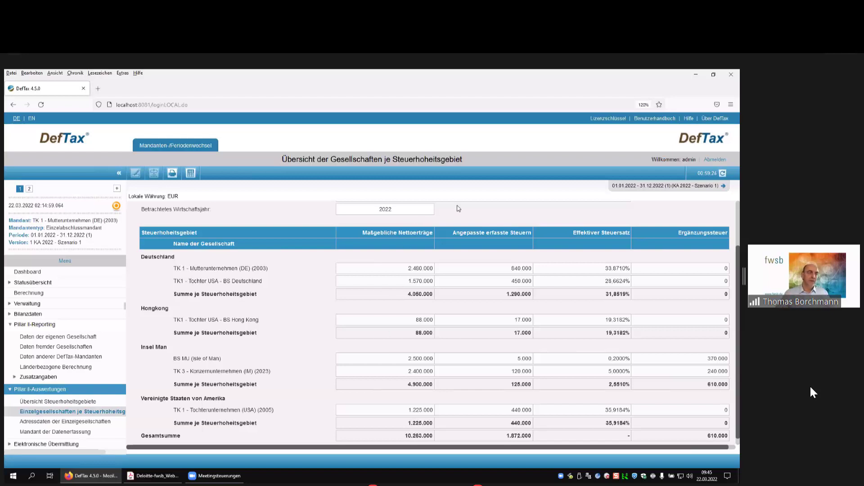
# Switch the company evaluation to 01.01.2022 - 31.12.2022 (2) and examine the row for TK 3 - Konzernunternehmen (IM) (2023).
pyautogui.click(724, 187)
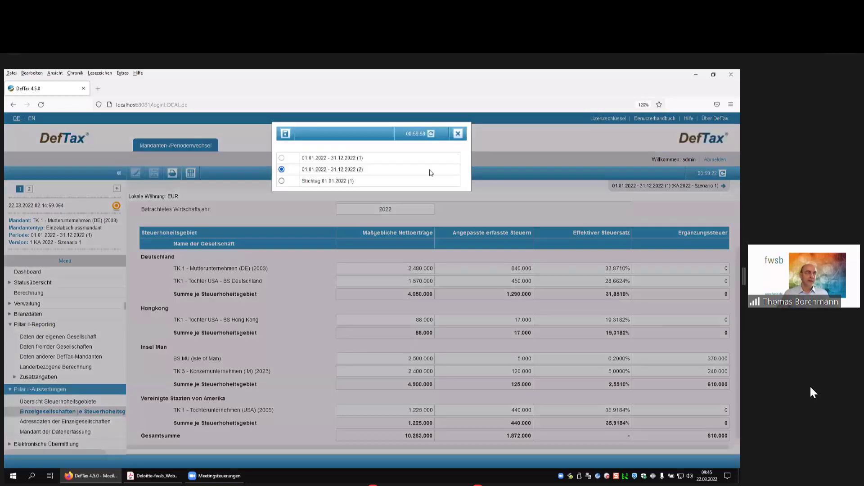
pyautogui.click(285, 134)
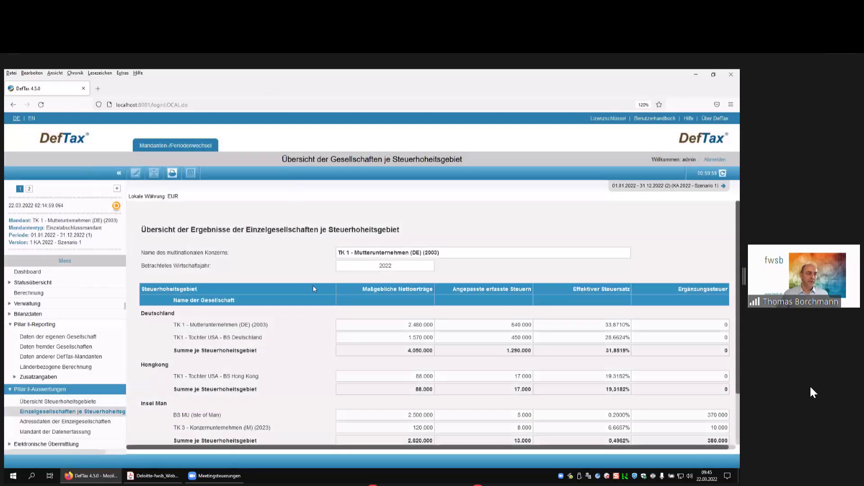
pyautogui.scroll(-3, 314, 289)
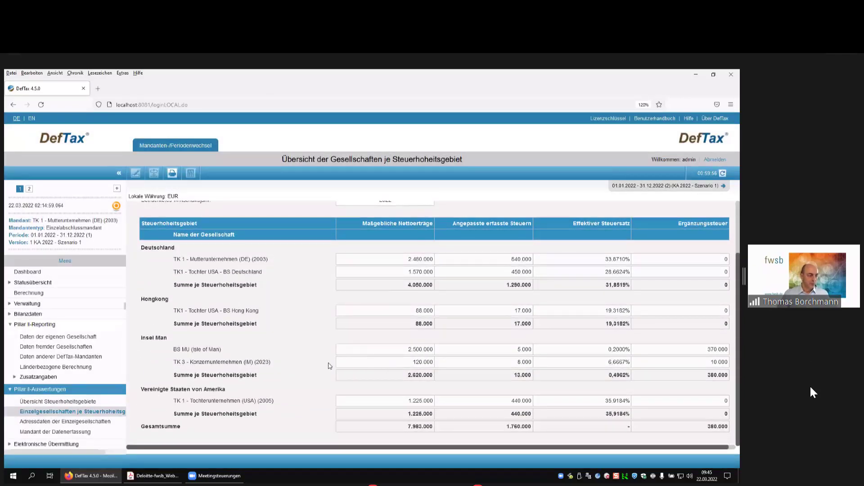
pyautogui.moveTo(166, 365); pyautogui.dragTo(279, 365)
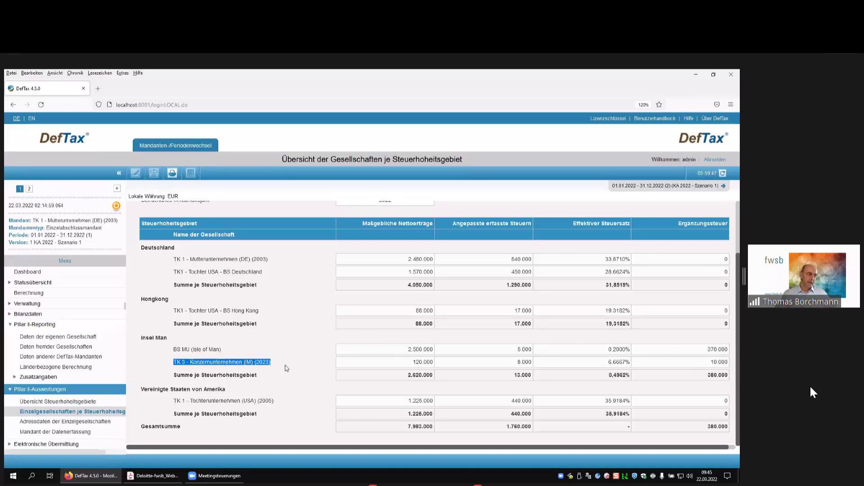
pyautogui.click(287, 368)
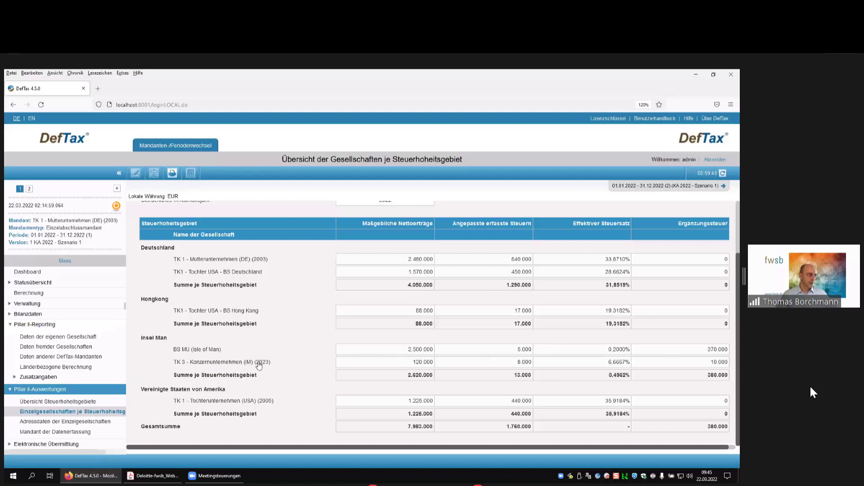
# Open ELMA-Versand, view the transmission options for ELMA-Übertragung des Pillar II-Report, and cancel the transmission.
pyautogui.click(36, 326)
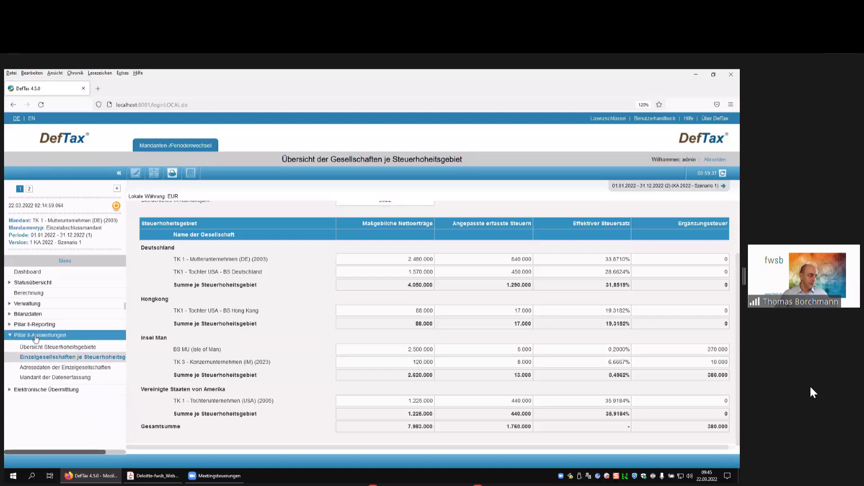
pyautogui.click(41, 390)
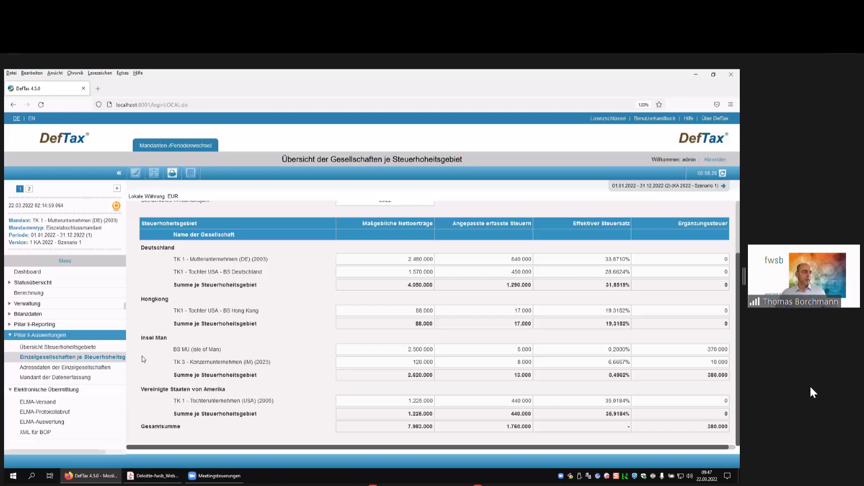
pyautogui.click(39, 403)
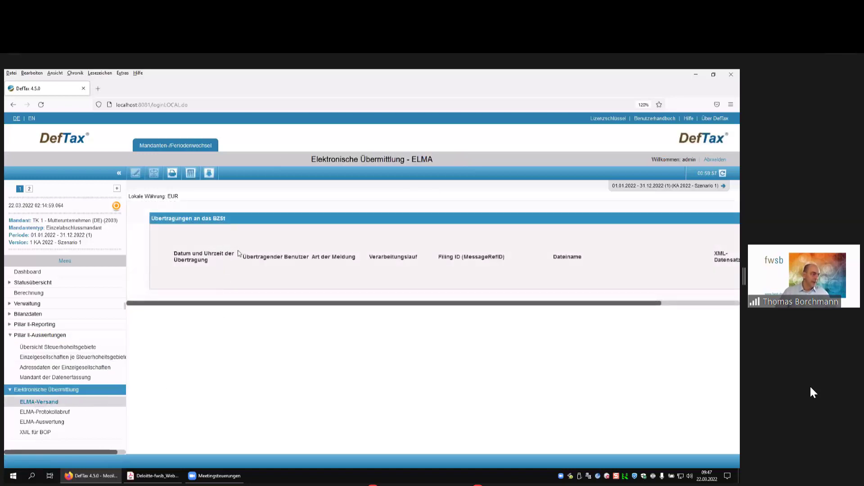
pyautogui.click(209, 173)
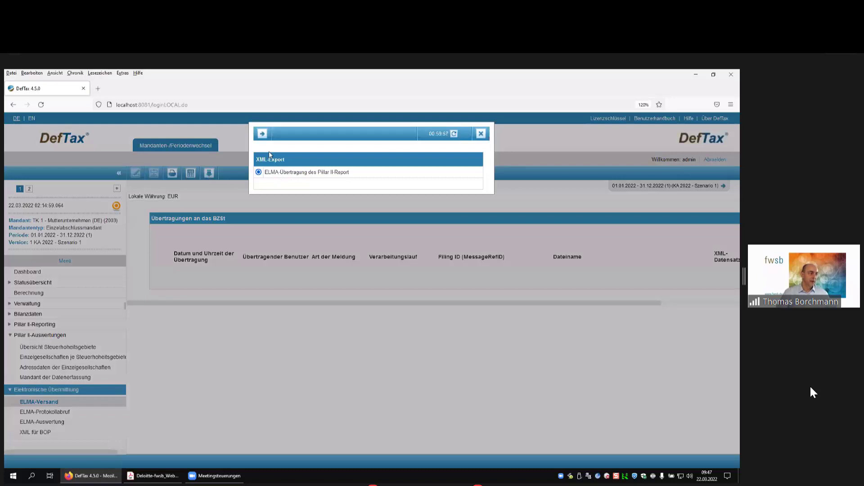
pyautogui.click(262, 133)
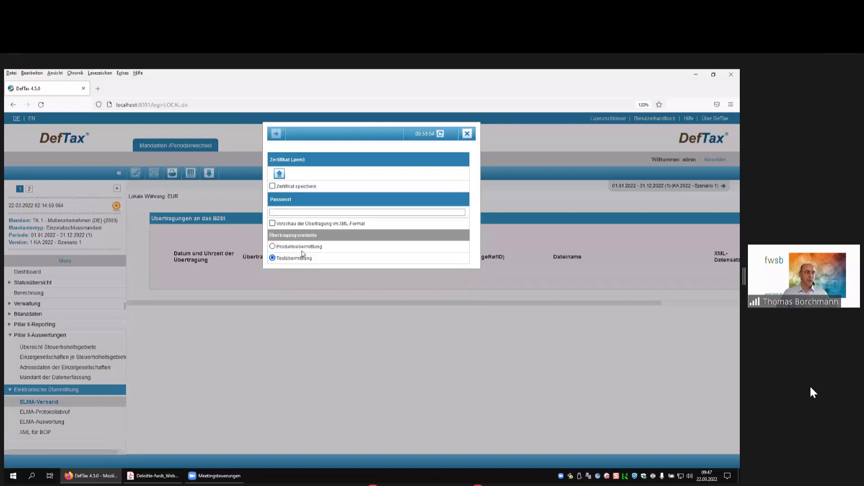
pyautogui.click(467, 134)
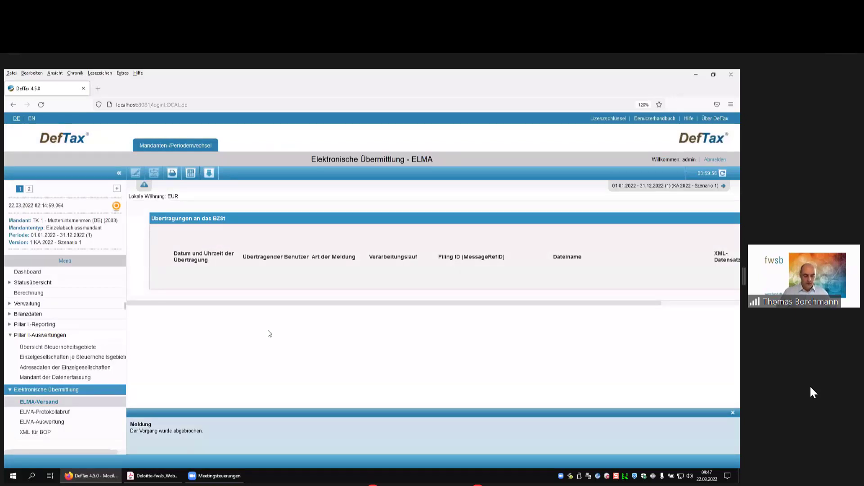
# Open the parent's Handelsbilanz (lokale Struktur) under Bilanzdaten to view its Aktiva.
pyautogui.click(19, 336)
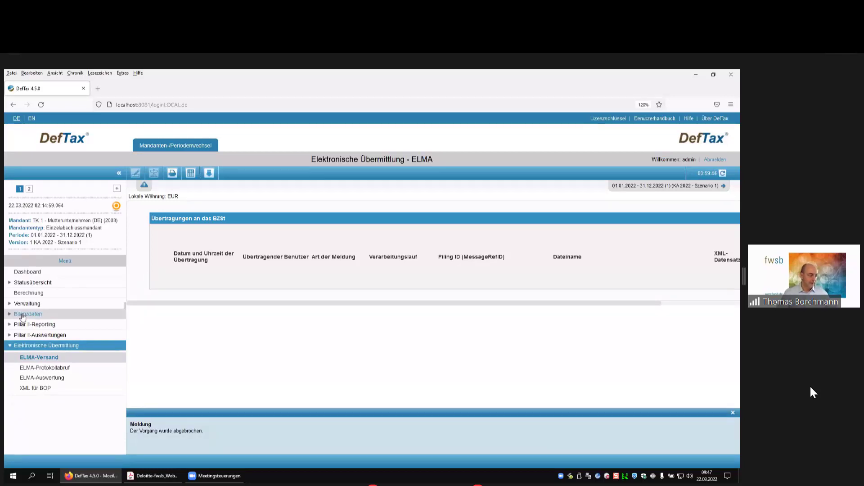
pyautogui.click(22, 316)
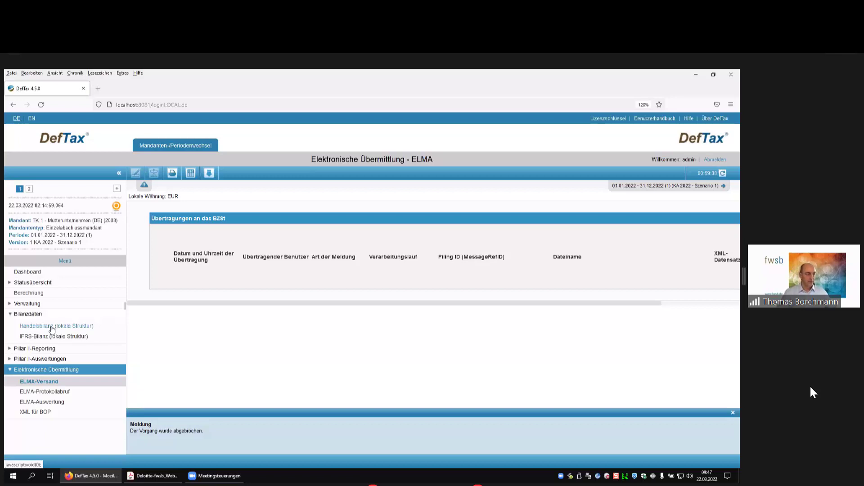
pyautogui.click(51, 329)
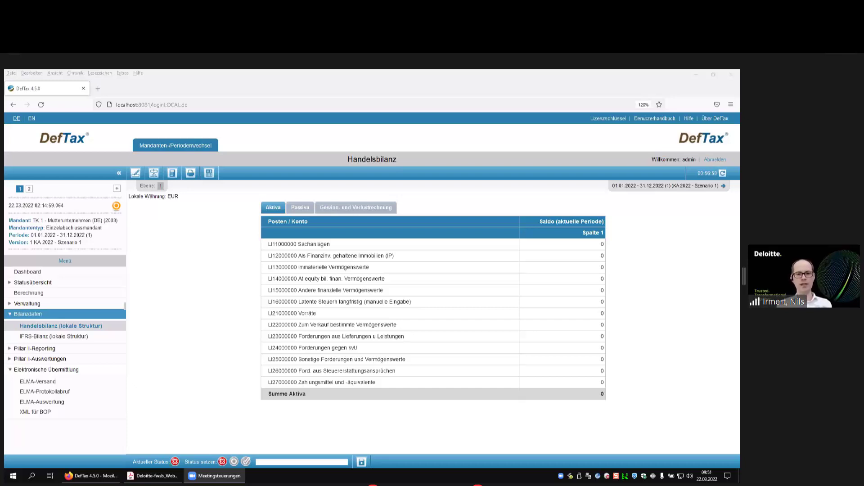
pyautogui.click(651, 435)
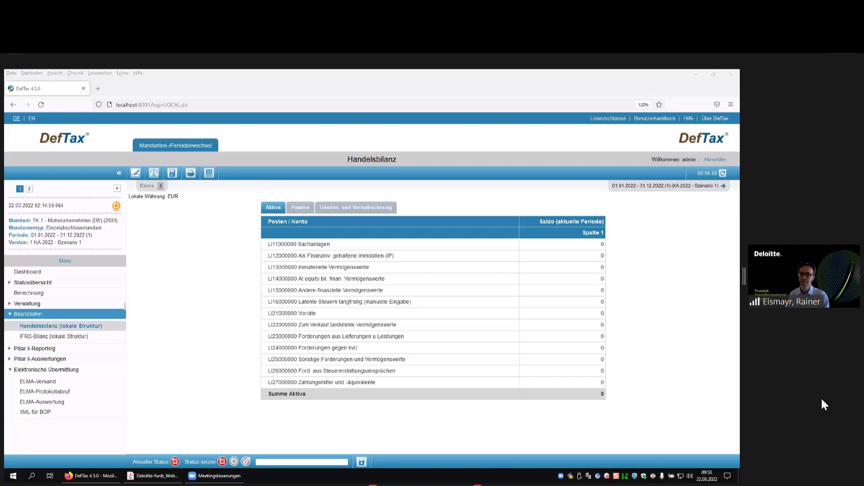
# Switch to the Ertragsteuern group and client for period 01.01.2021 - 31.12.2021, version 1 KA 2021.
pyautogui.click(173, 147)
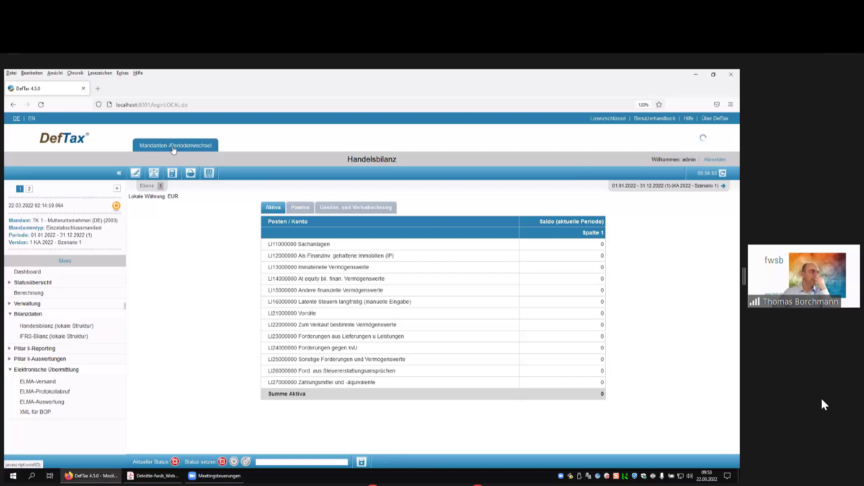
pyautogui.click(437, 223)
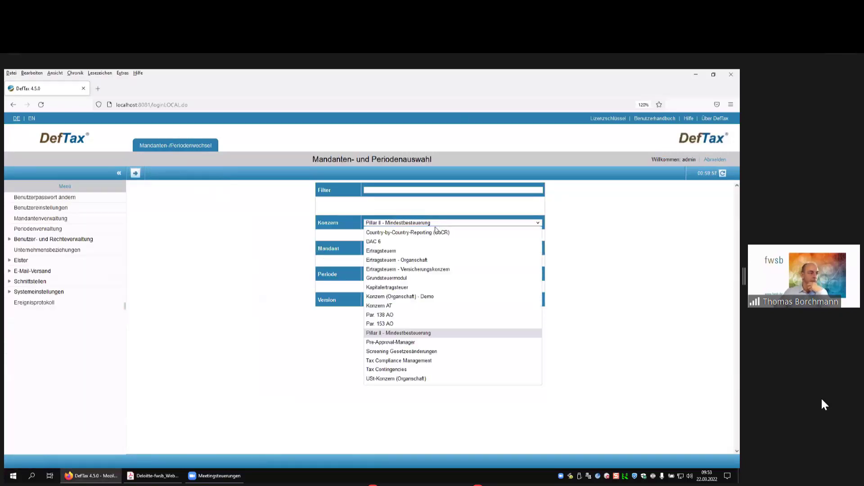
pyautogui.click(419, 251)
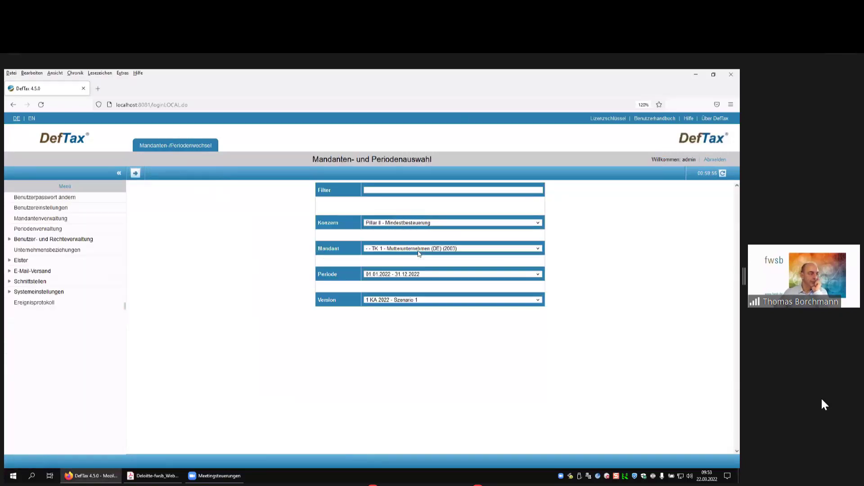
pyautogui.click(411, 274)
pyautogui.click(381, 283)
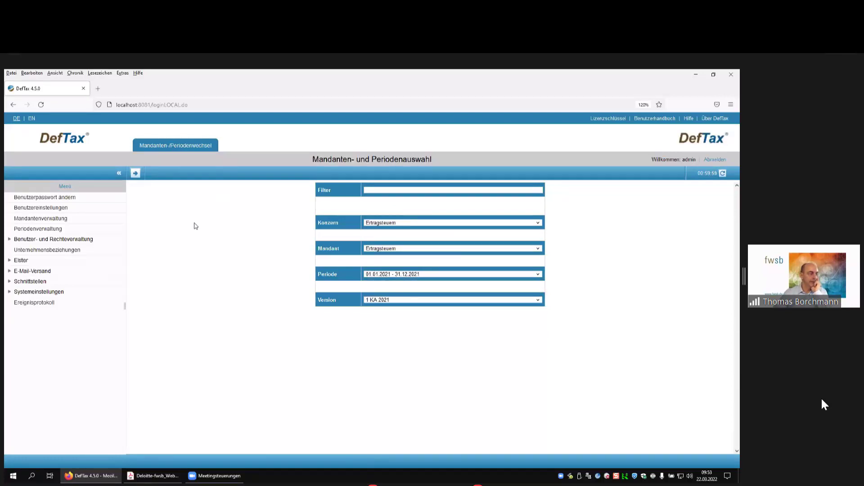
pyautogui.click(135, 173)
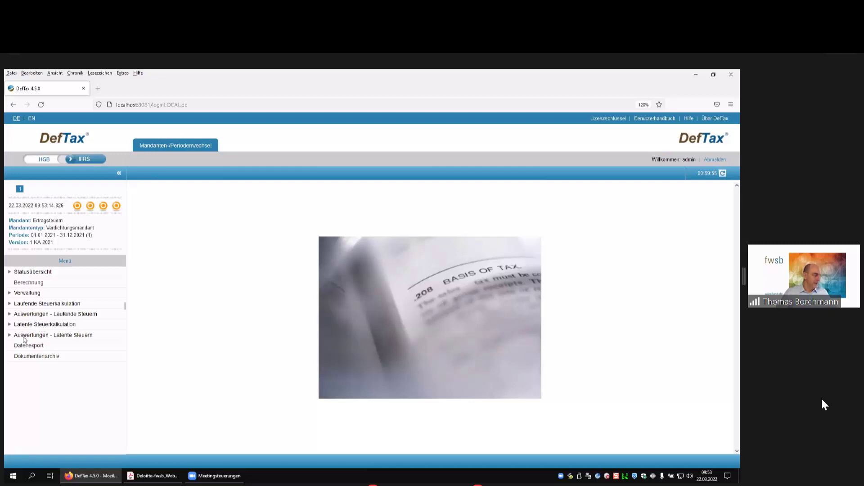
# Open Fristigkeit temporärer Differenzen in the Latente Steuerkalkulation and examine Cluster1 Langfristiges Vermögen and the davon: langfristig column.
pyautogui.click(45, 325)
pyautogui.scroll(-2, 45, 327)
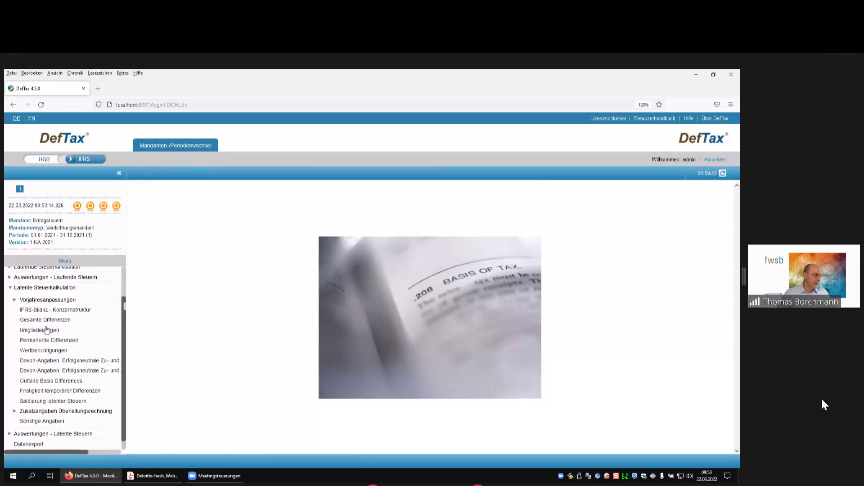
pyautogui.click(46, 392)
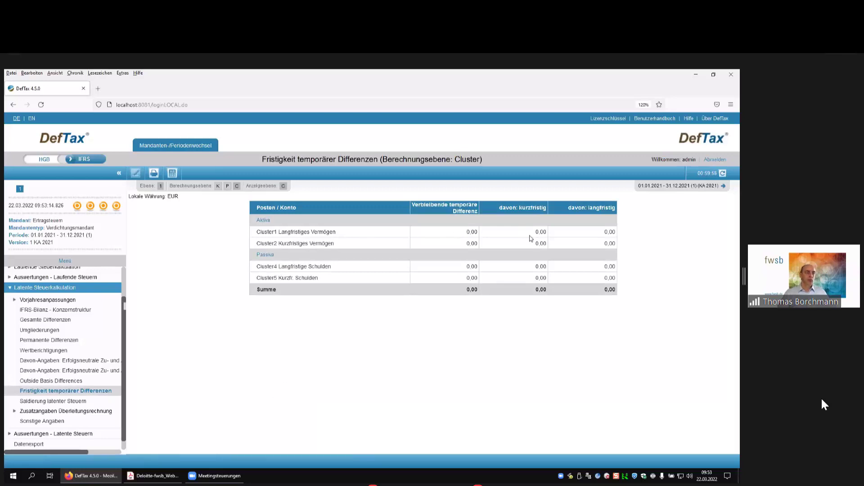
pyautogui.moveTo(253, 237); pyautogui.dragTo(347, 237)
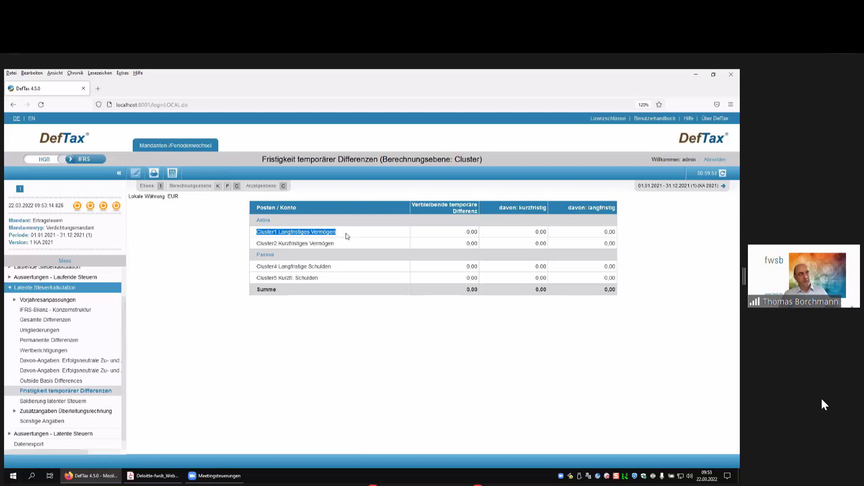
pyautogui.click(345, 236)
pyautogui.moveTo(258, 236); pyautogui.dragTo(340, 238)
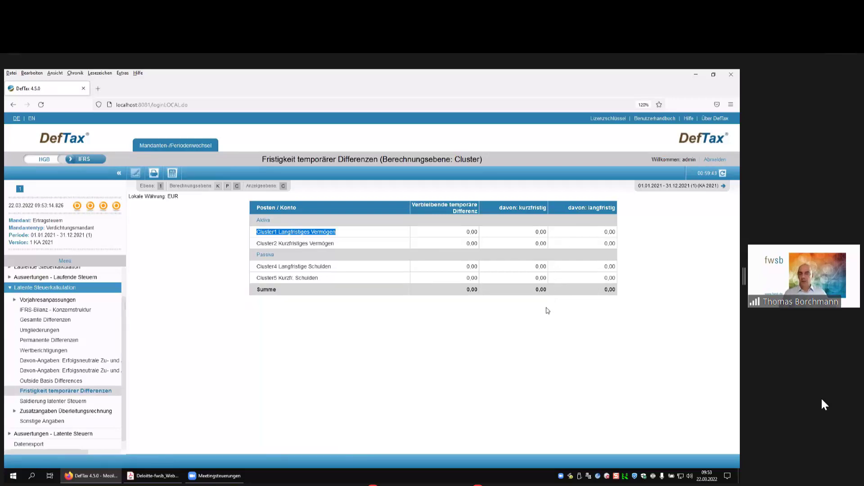
pyautogui.moveTo(568, 208); pyautogui.dragTo(616, 214)
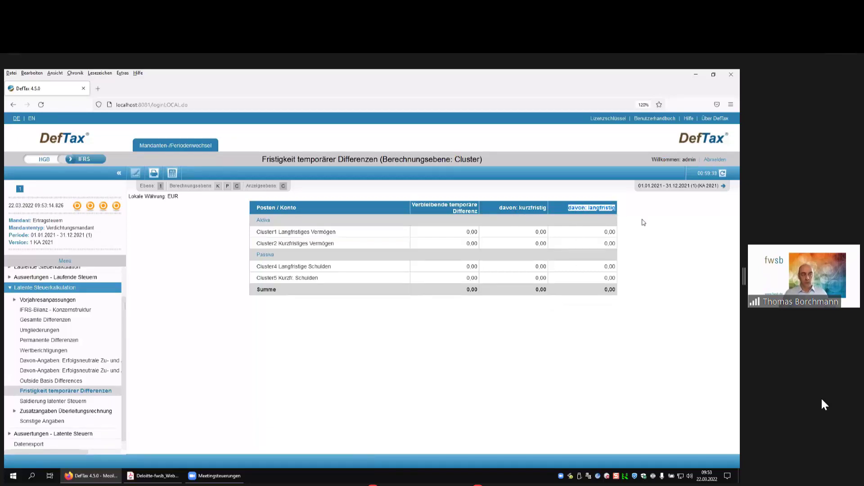
pyautogui.click(647, 267)
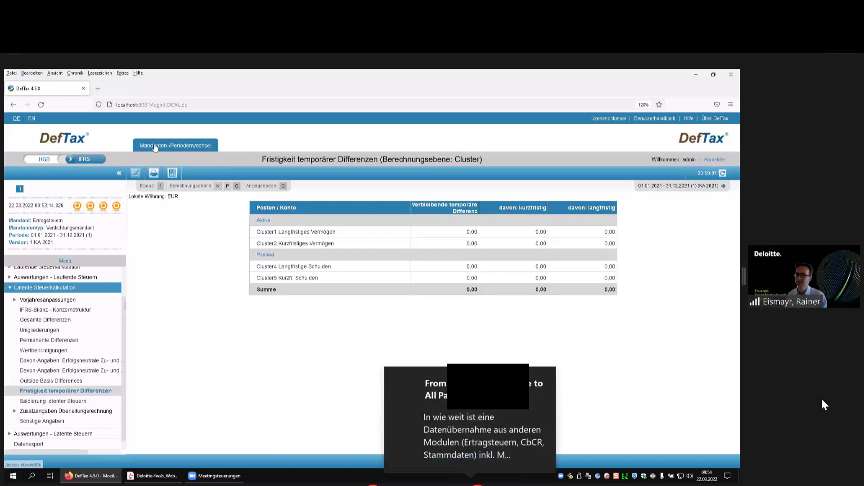
# Switch the client selection to the Pillar II - Mindestbesteuerung group and the TK 1 - Tochterunternehmen (FR) client.
pyautogui.click(174, 146)
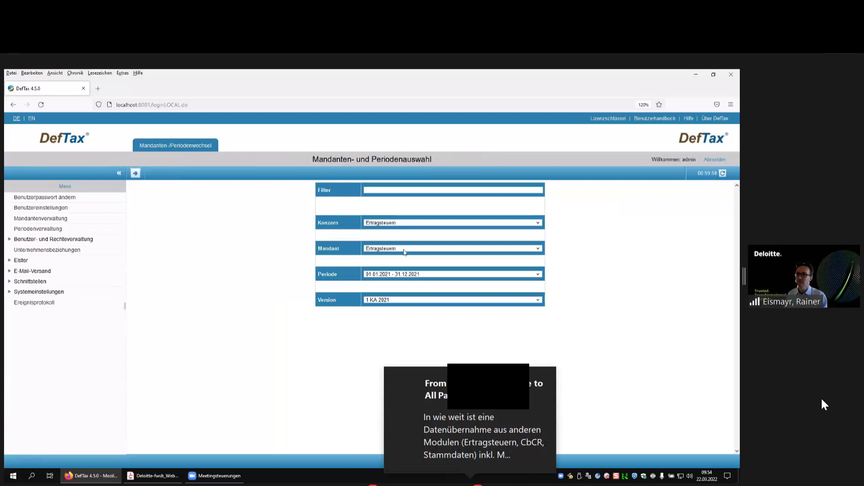
pyautogui.click(417, 224)
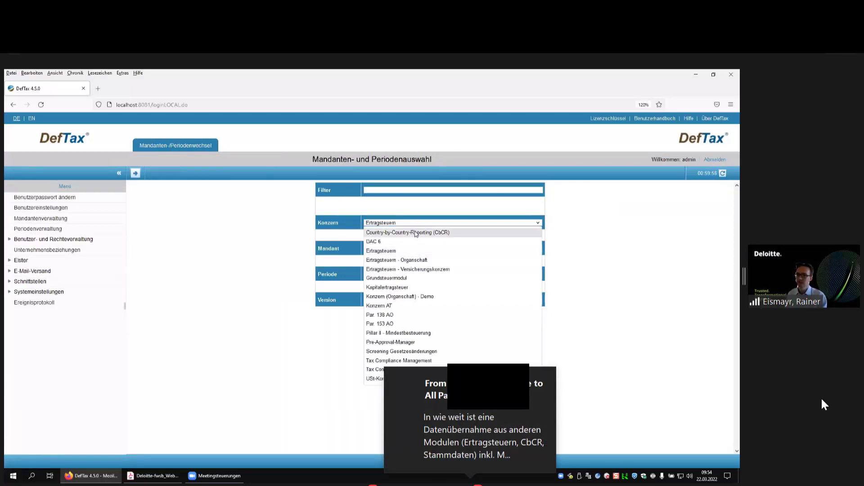
pyautogui.click(431, 332)
pyautogui.click(432, 250)
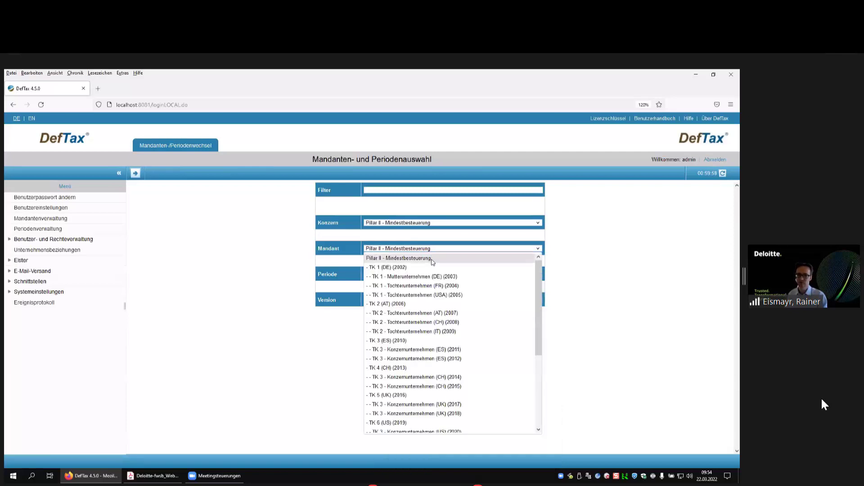
pyautogui.click(437, 287)
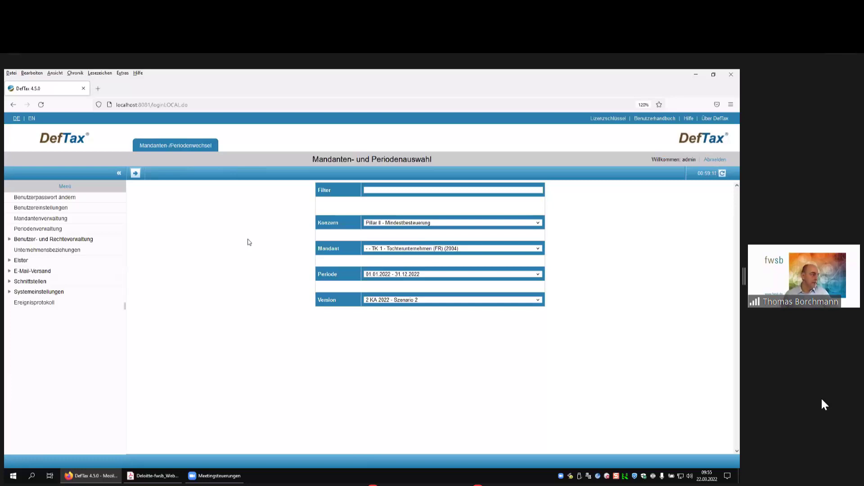
# Open Webservice Administration under Schnittstellen to view the registered web service implementations.
pyautogui.click(42, 284)
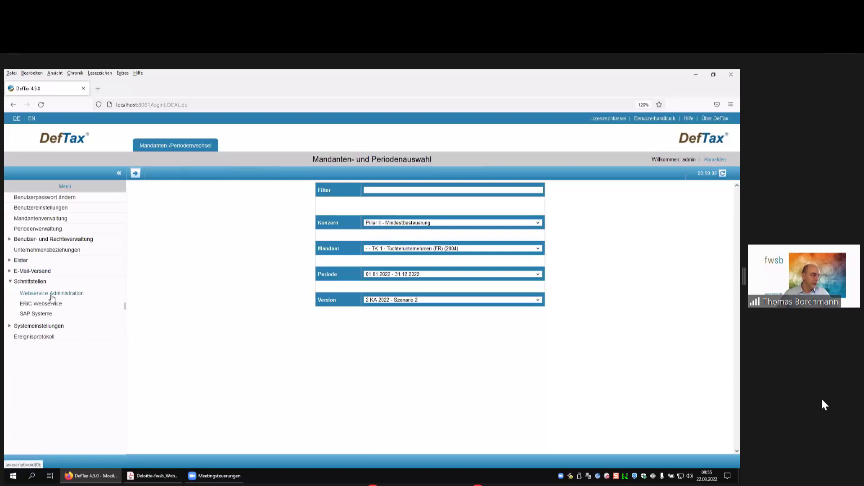
pyautogui.click(52, 295)
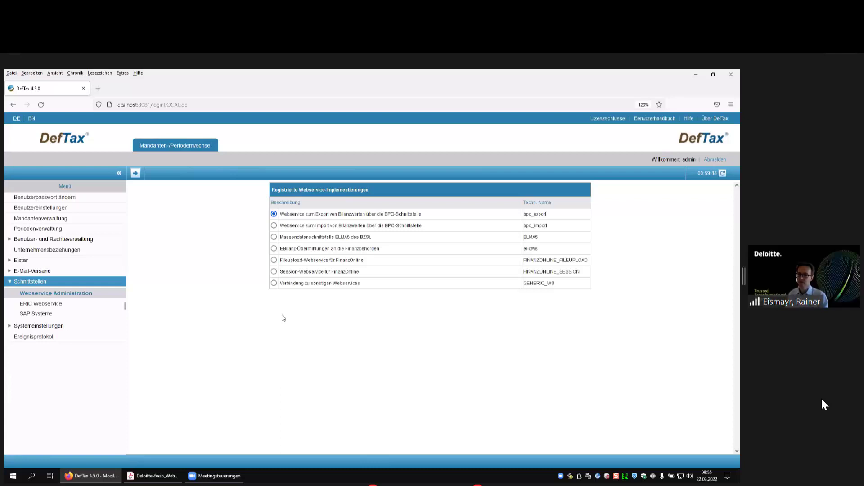
# Return to the Mandanten- und Periodenauswahl and view the available Konzern options, keeping Pillar II - Mindestbesteuerung selected.
pyautogui.click(176, 147)
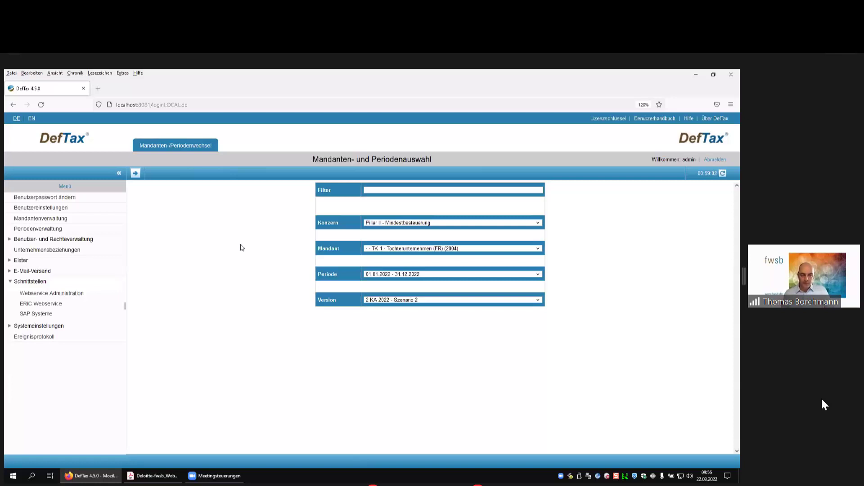
pyautogui.click(410, 223)
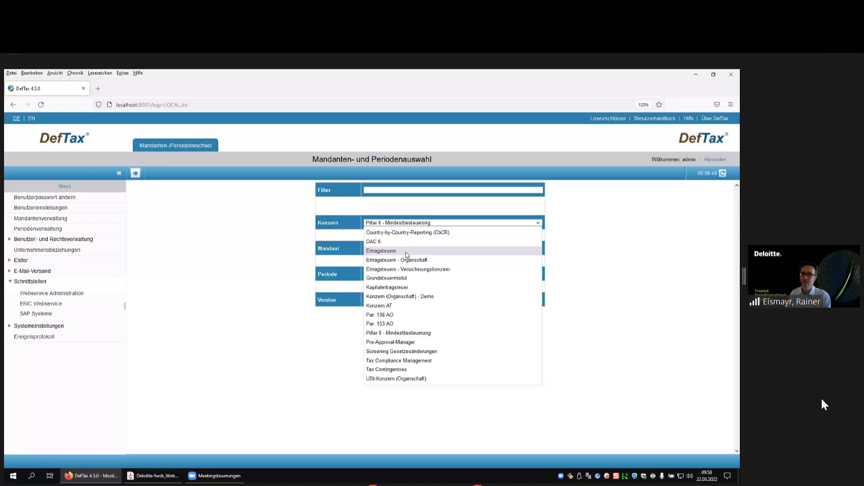
pyautogui.click(337, 255)
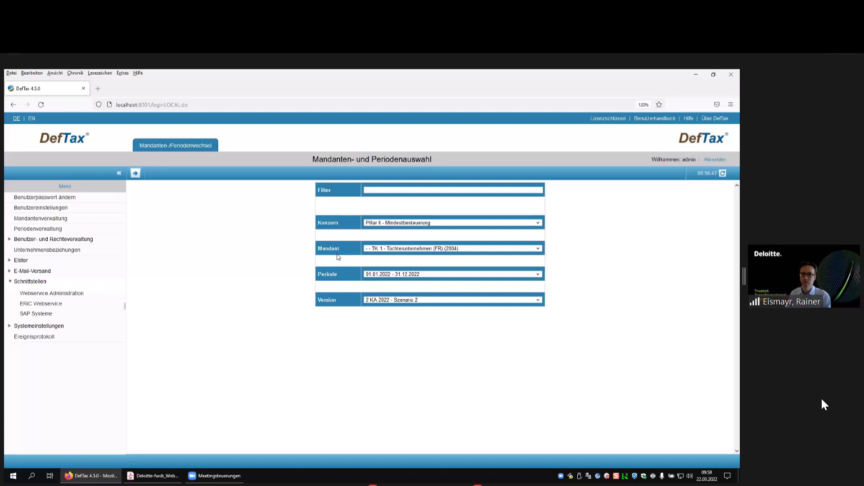